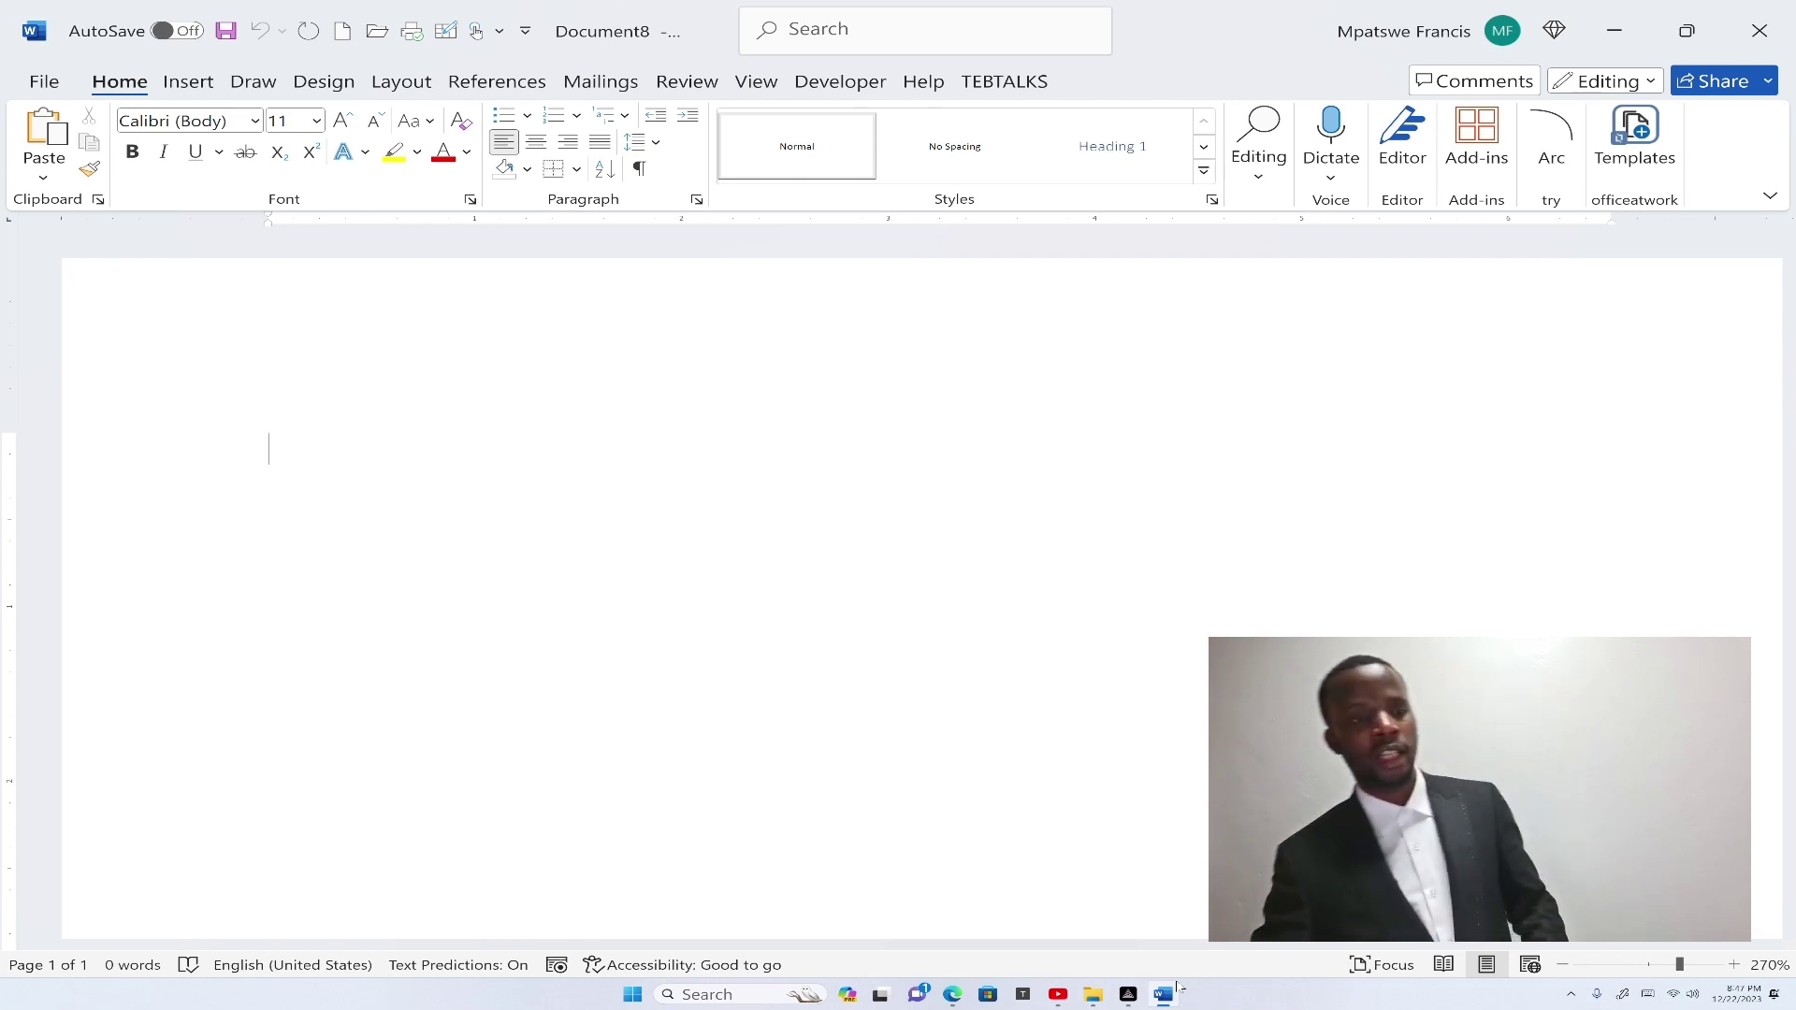
Show Document8's Info page and expand Protect Document to list its read-only, encryption and restrict-editing options.
key(alt+f)
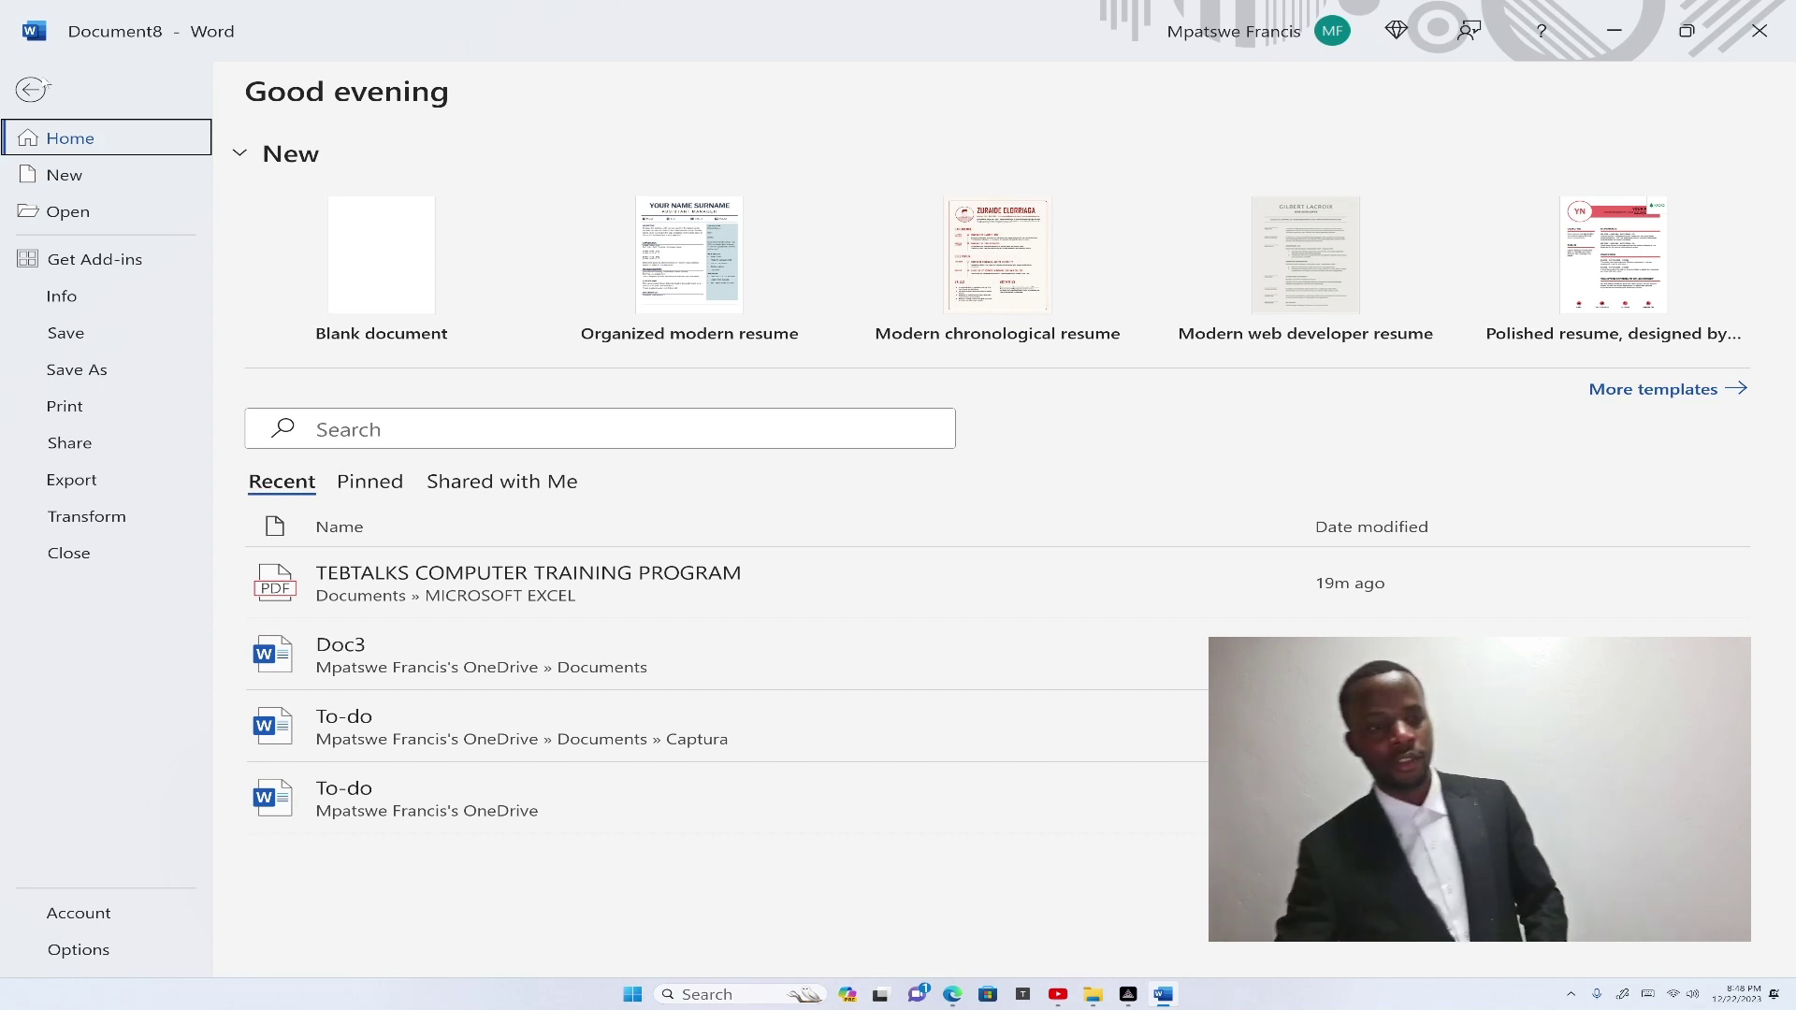
click(62, 298)
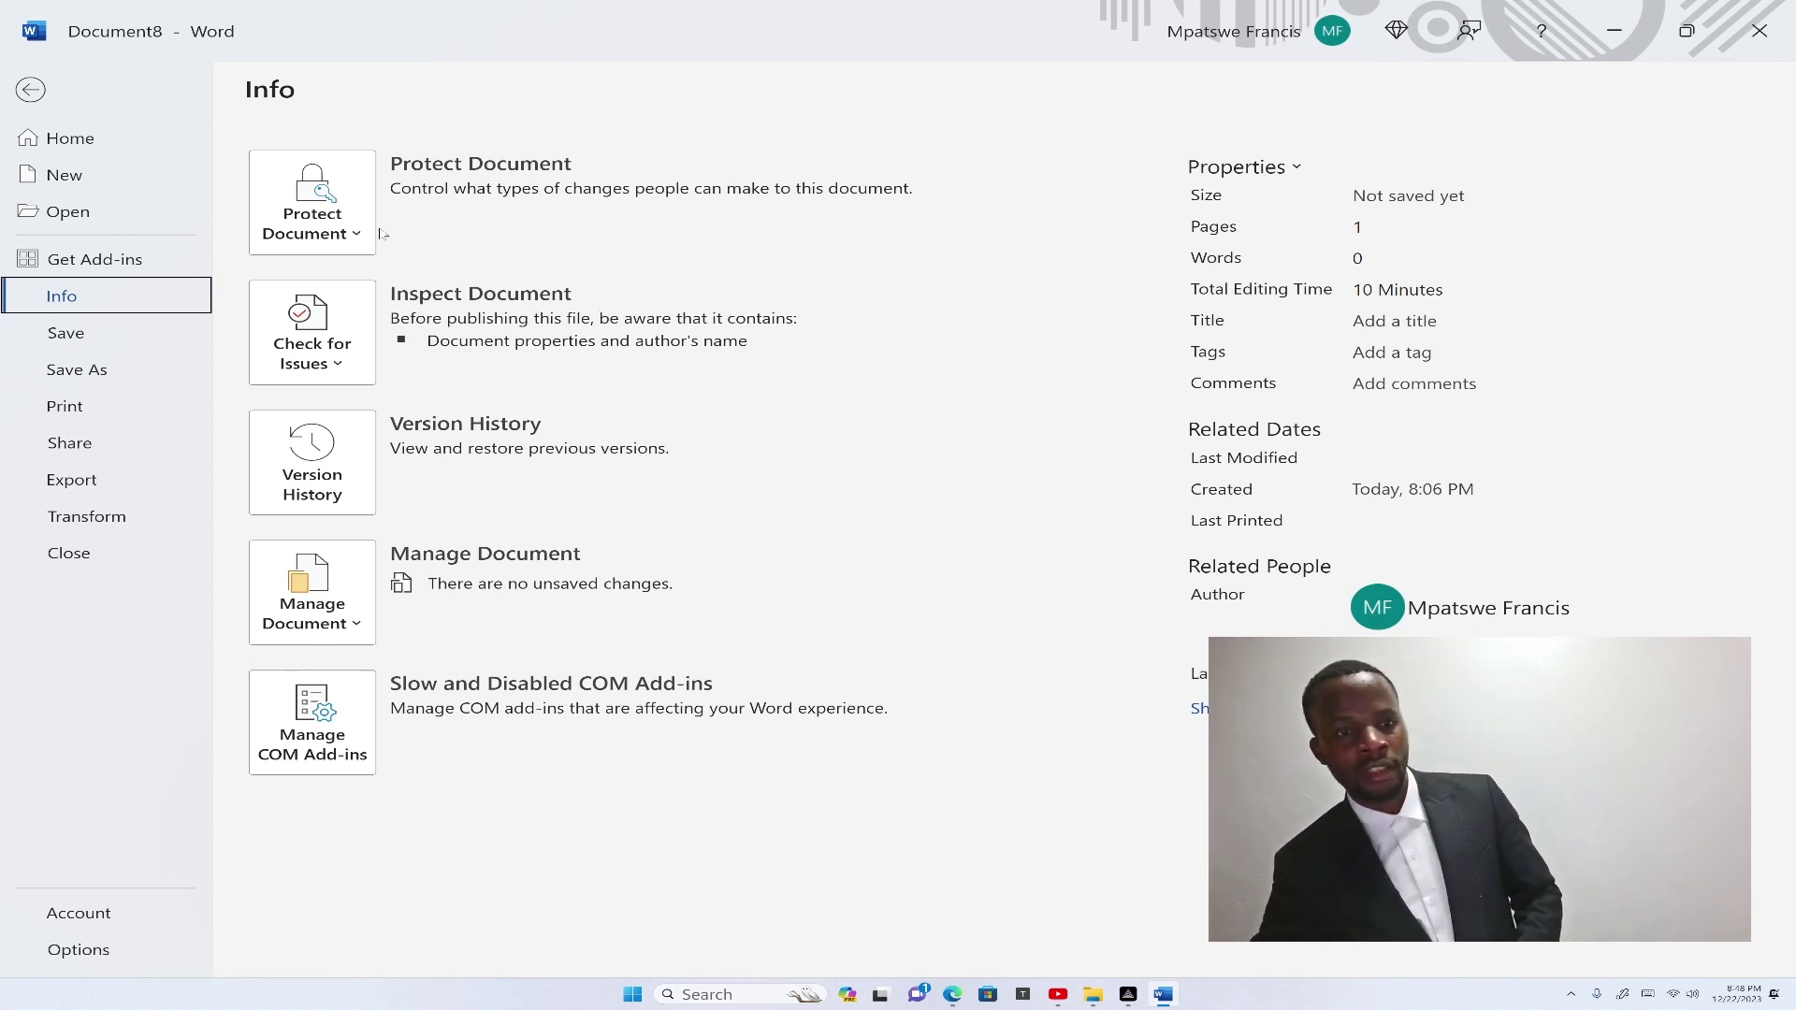
click(352, 241)
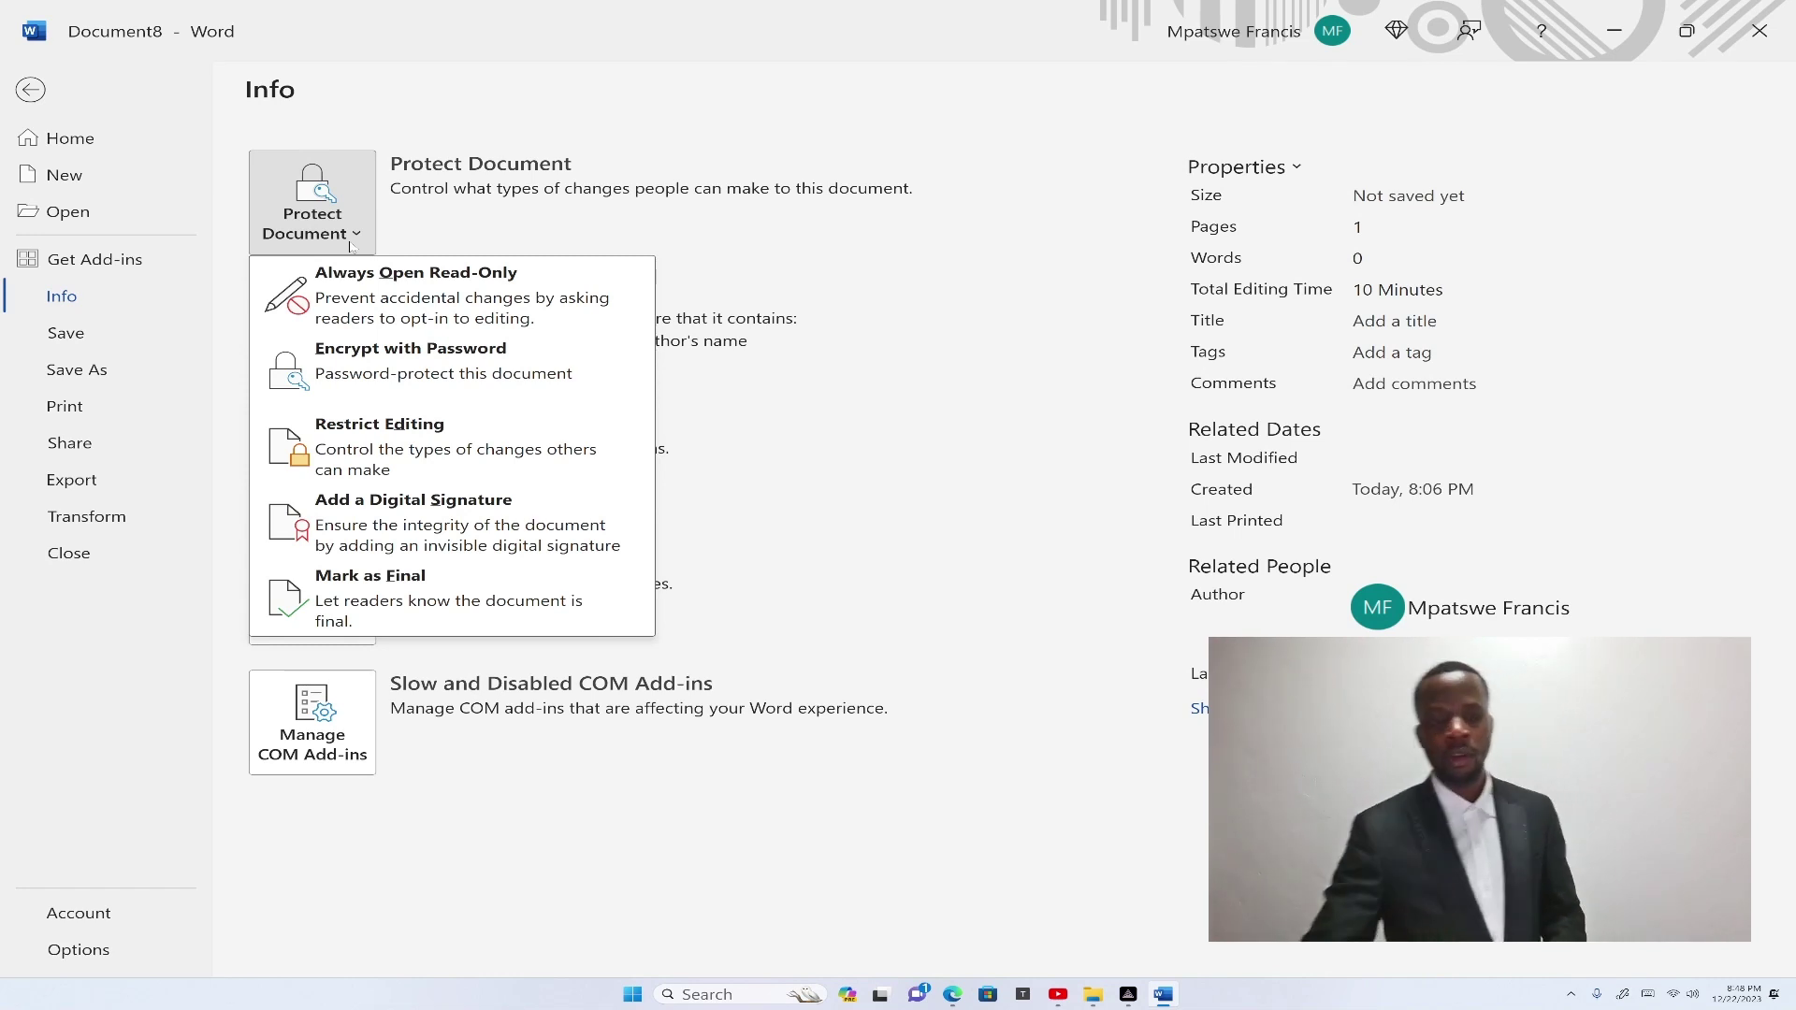
Encrypt Document8 with an opening password, entering it twice to confirm.
click(450, 368)
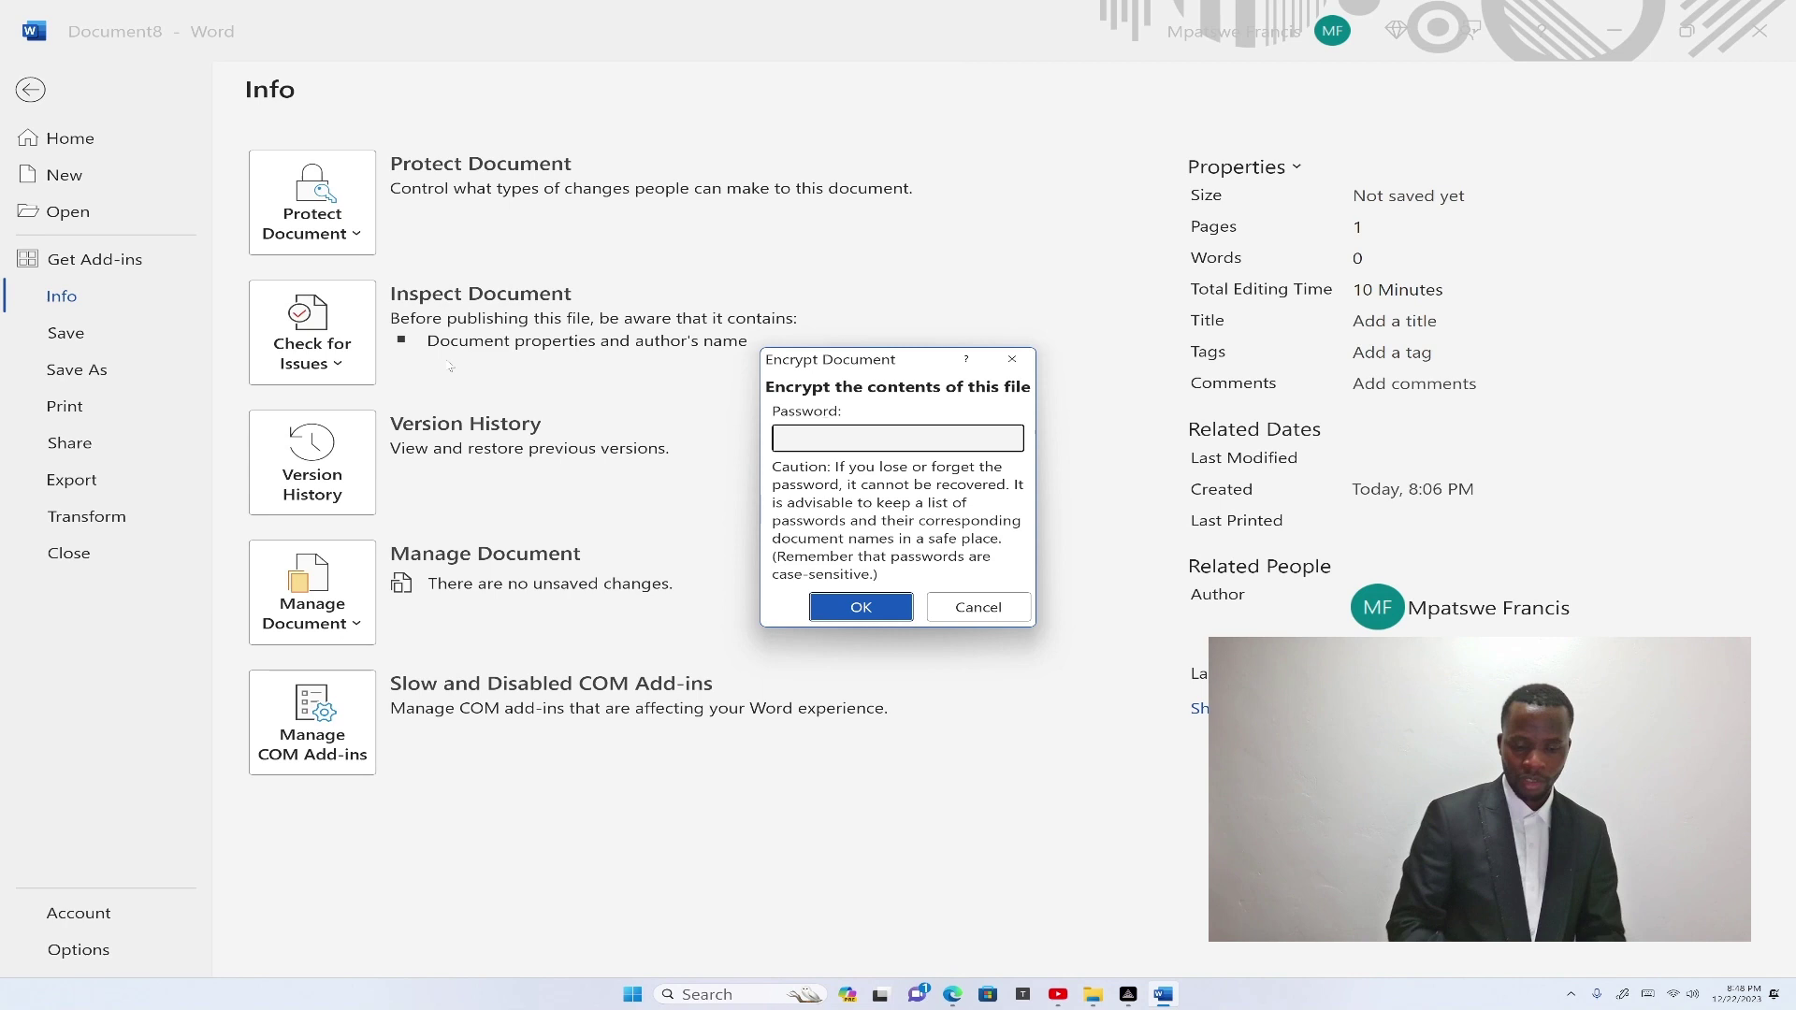
text(12345)
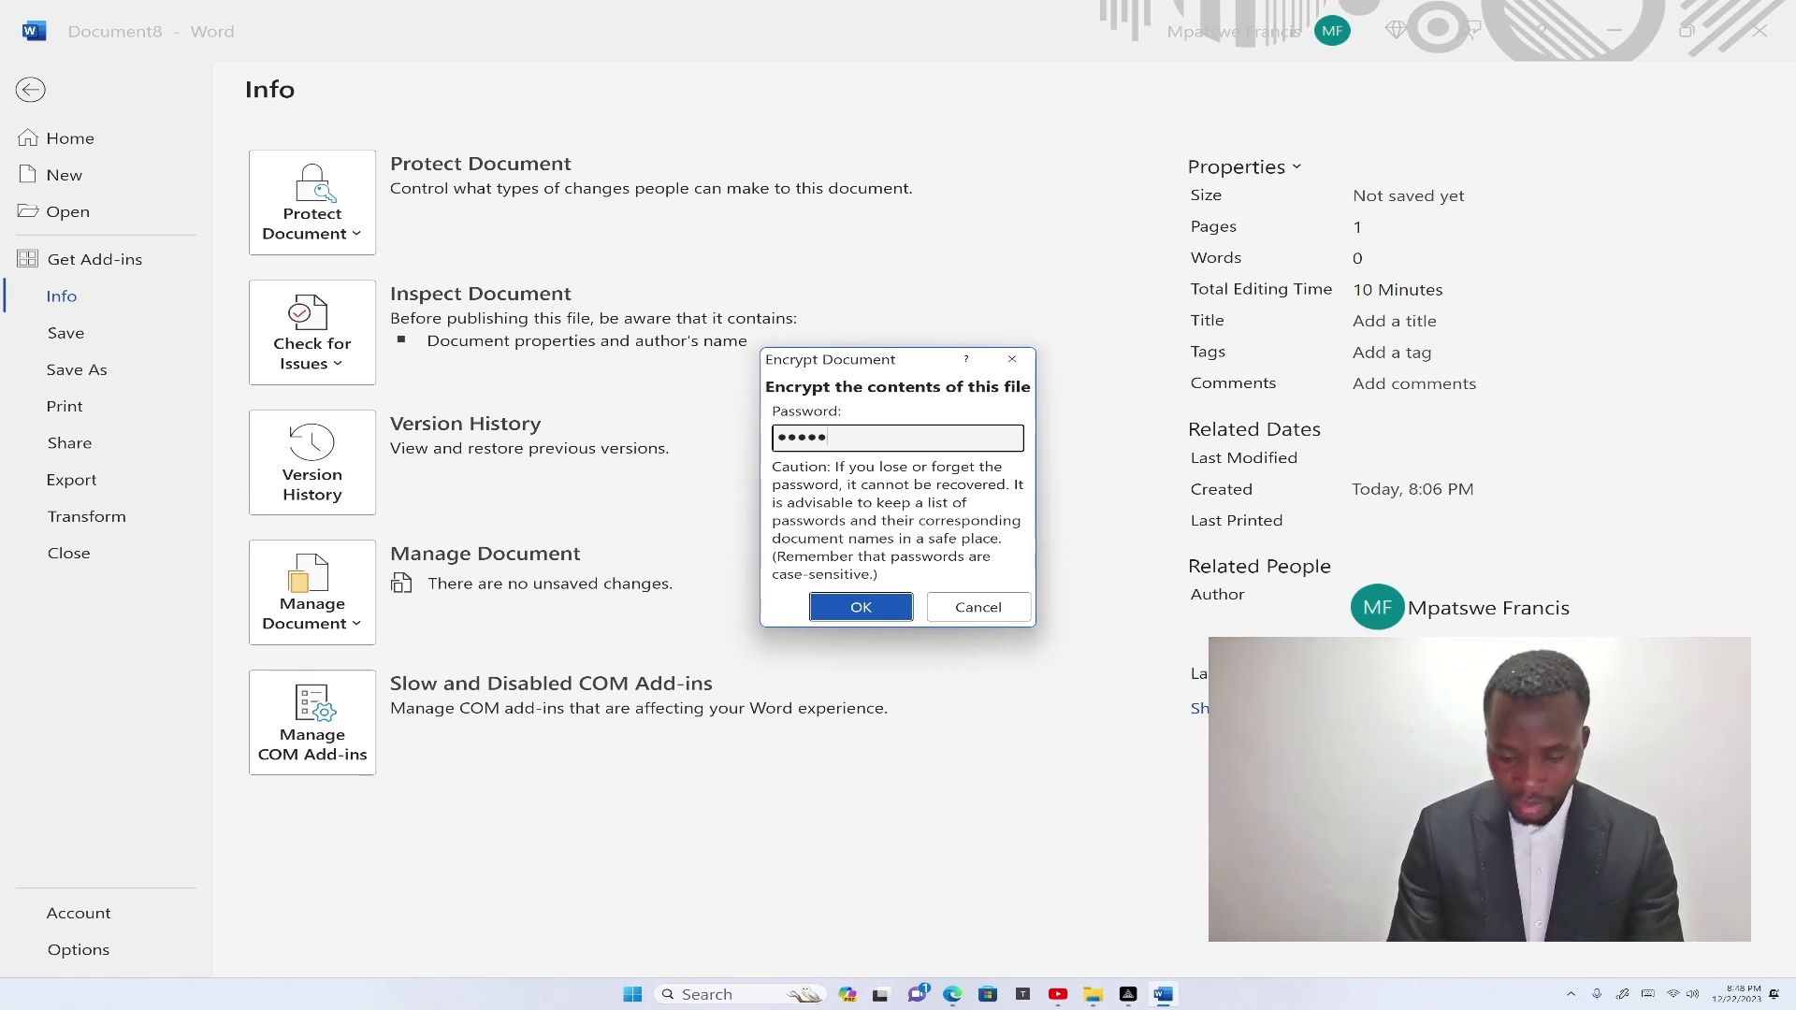
text(67)
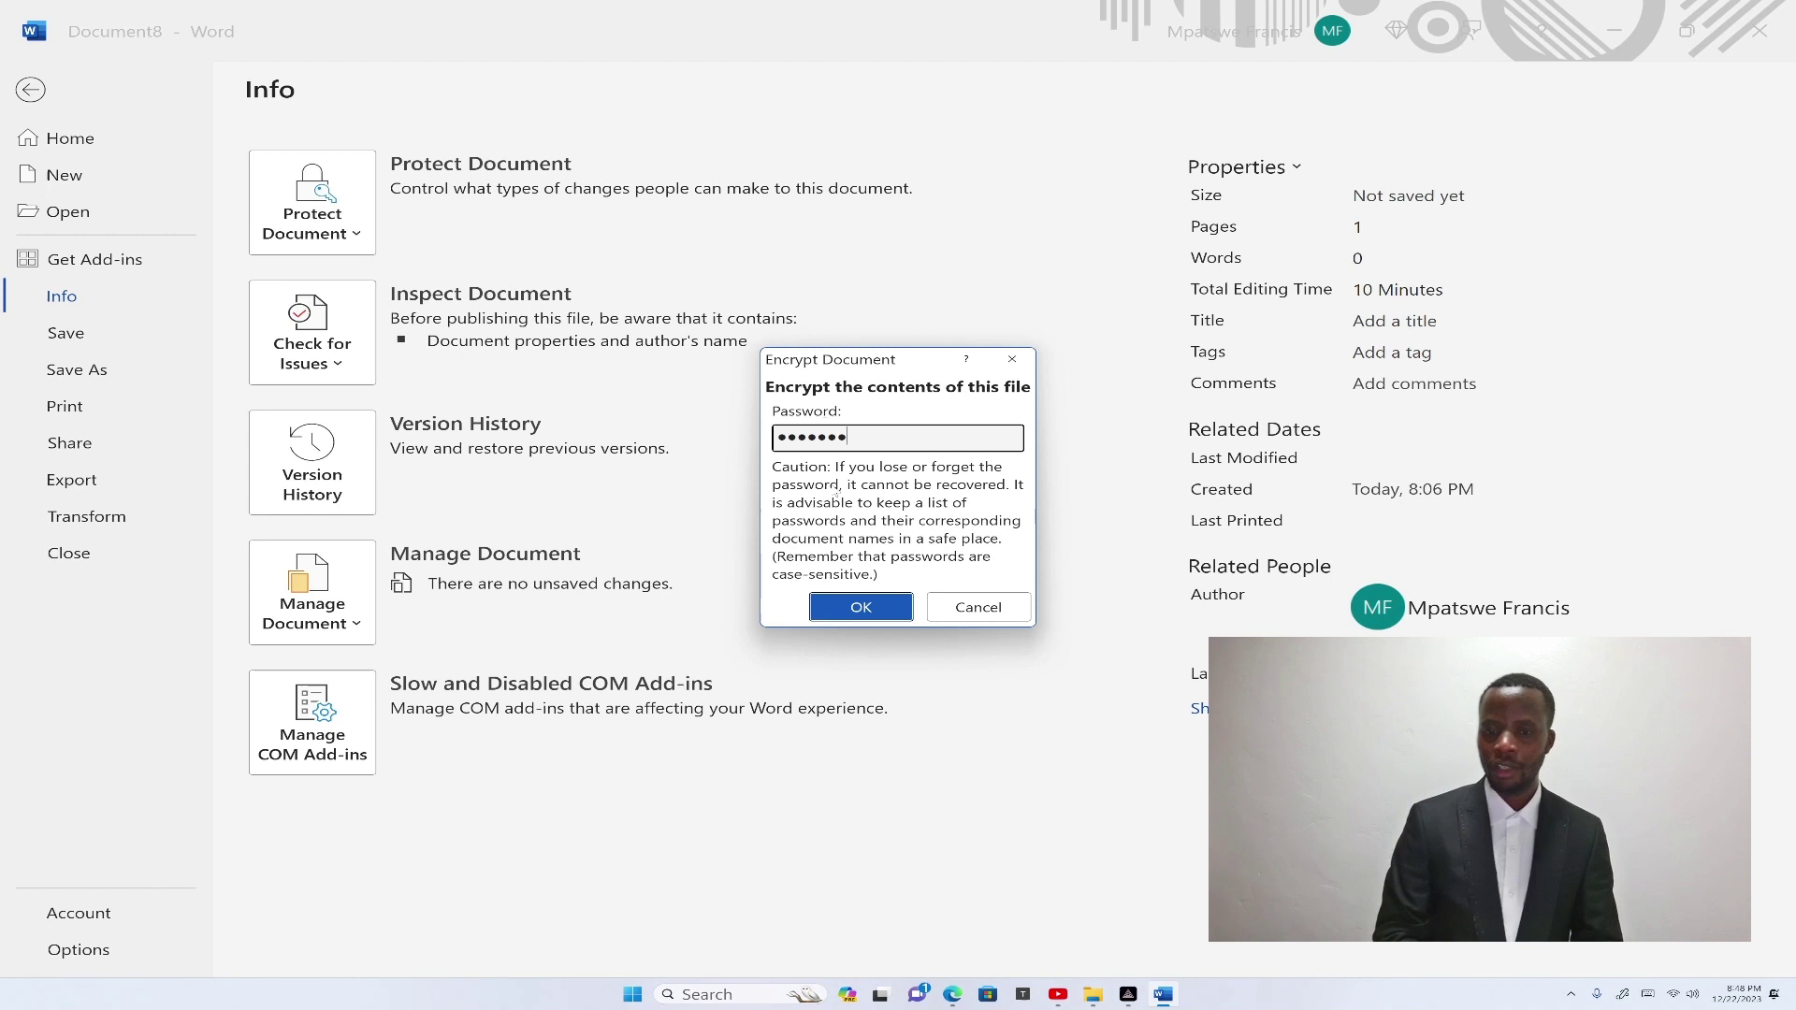
click(856, 613)
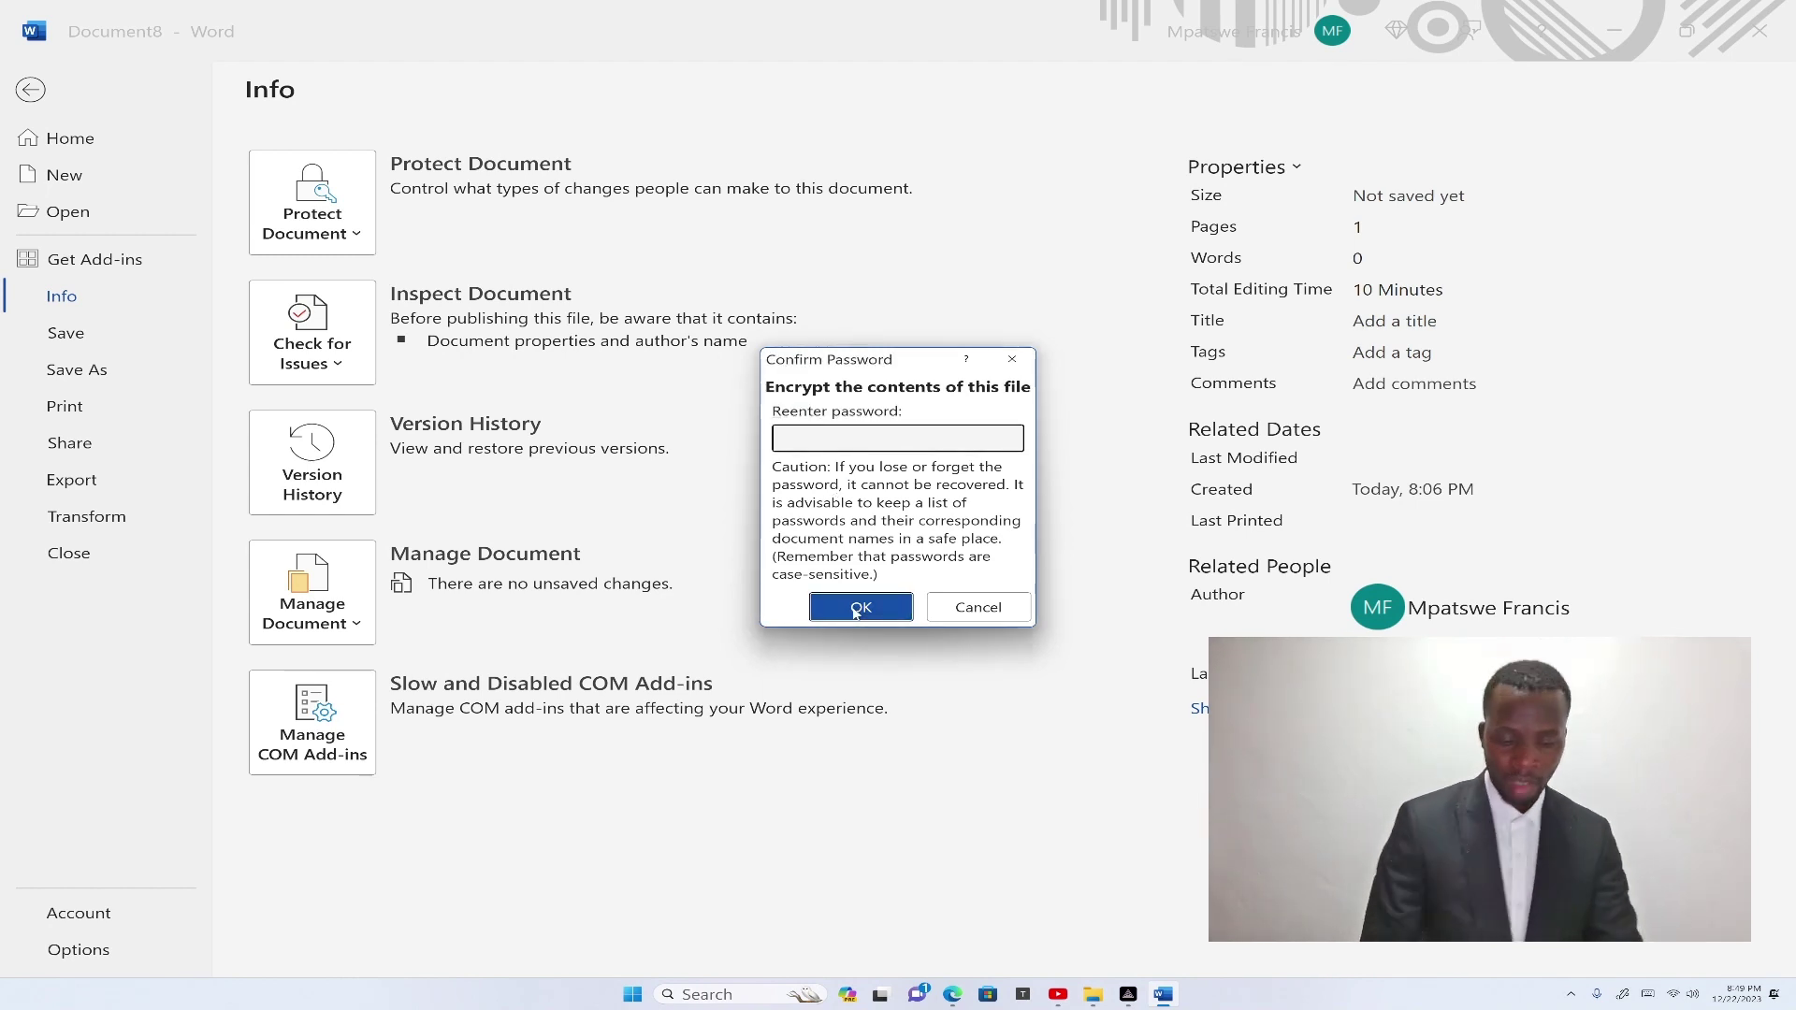
text(•••••)
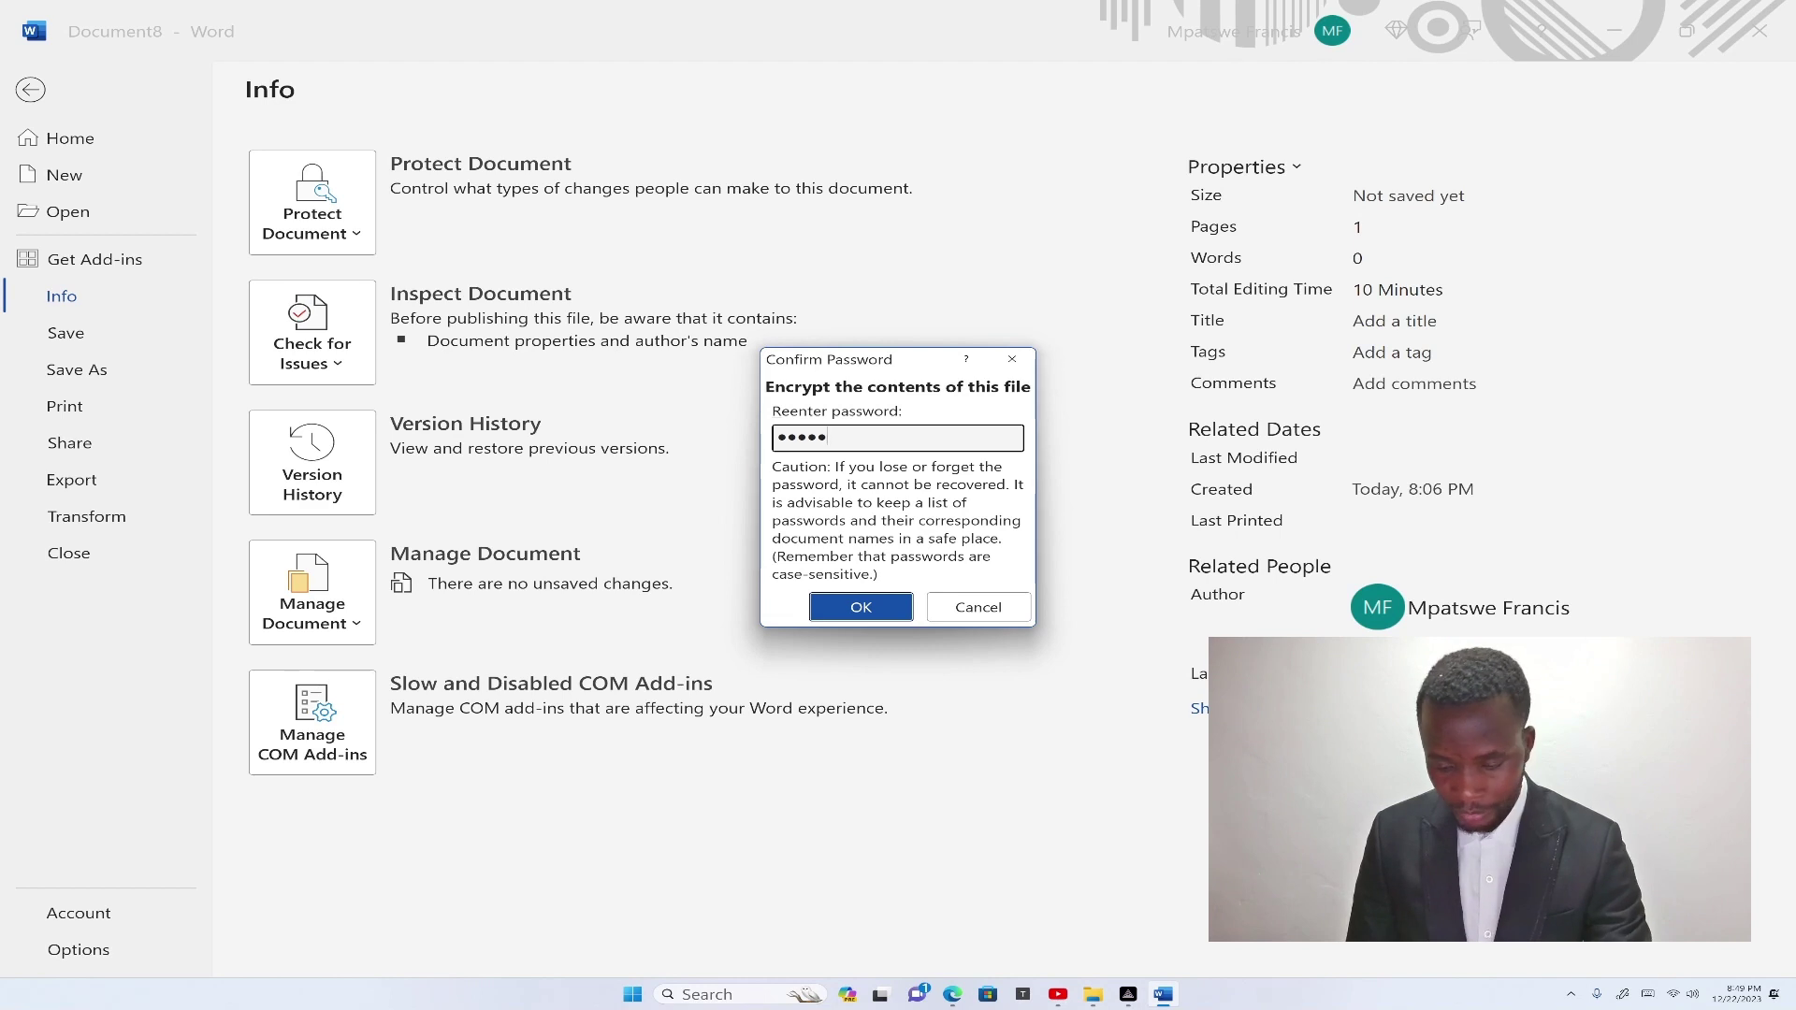
text(••)
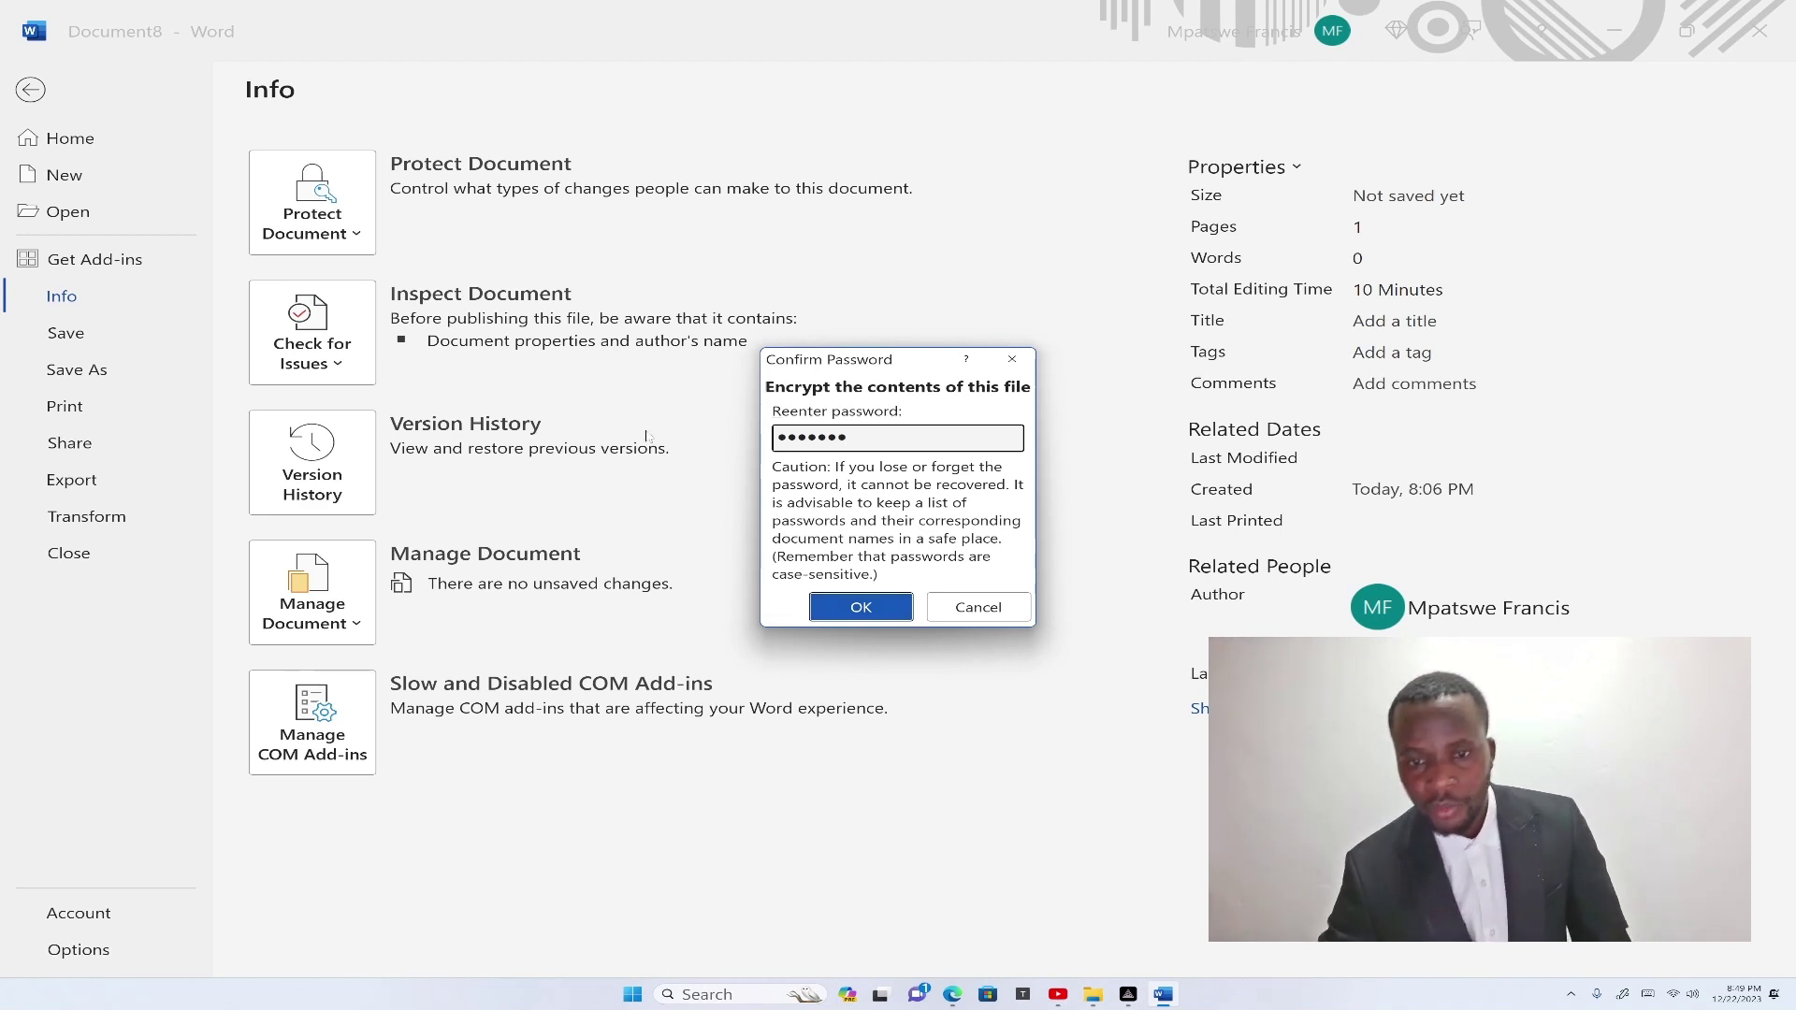
click(851, 610)
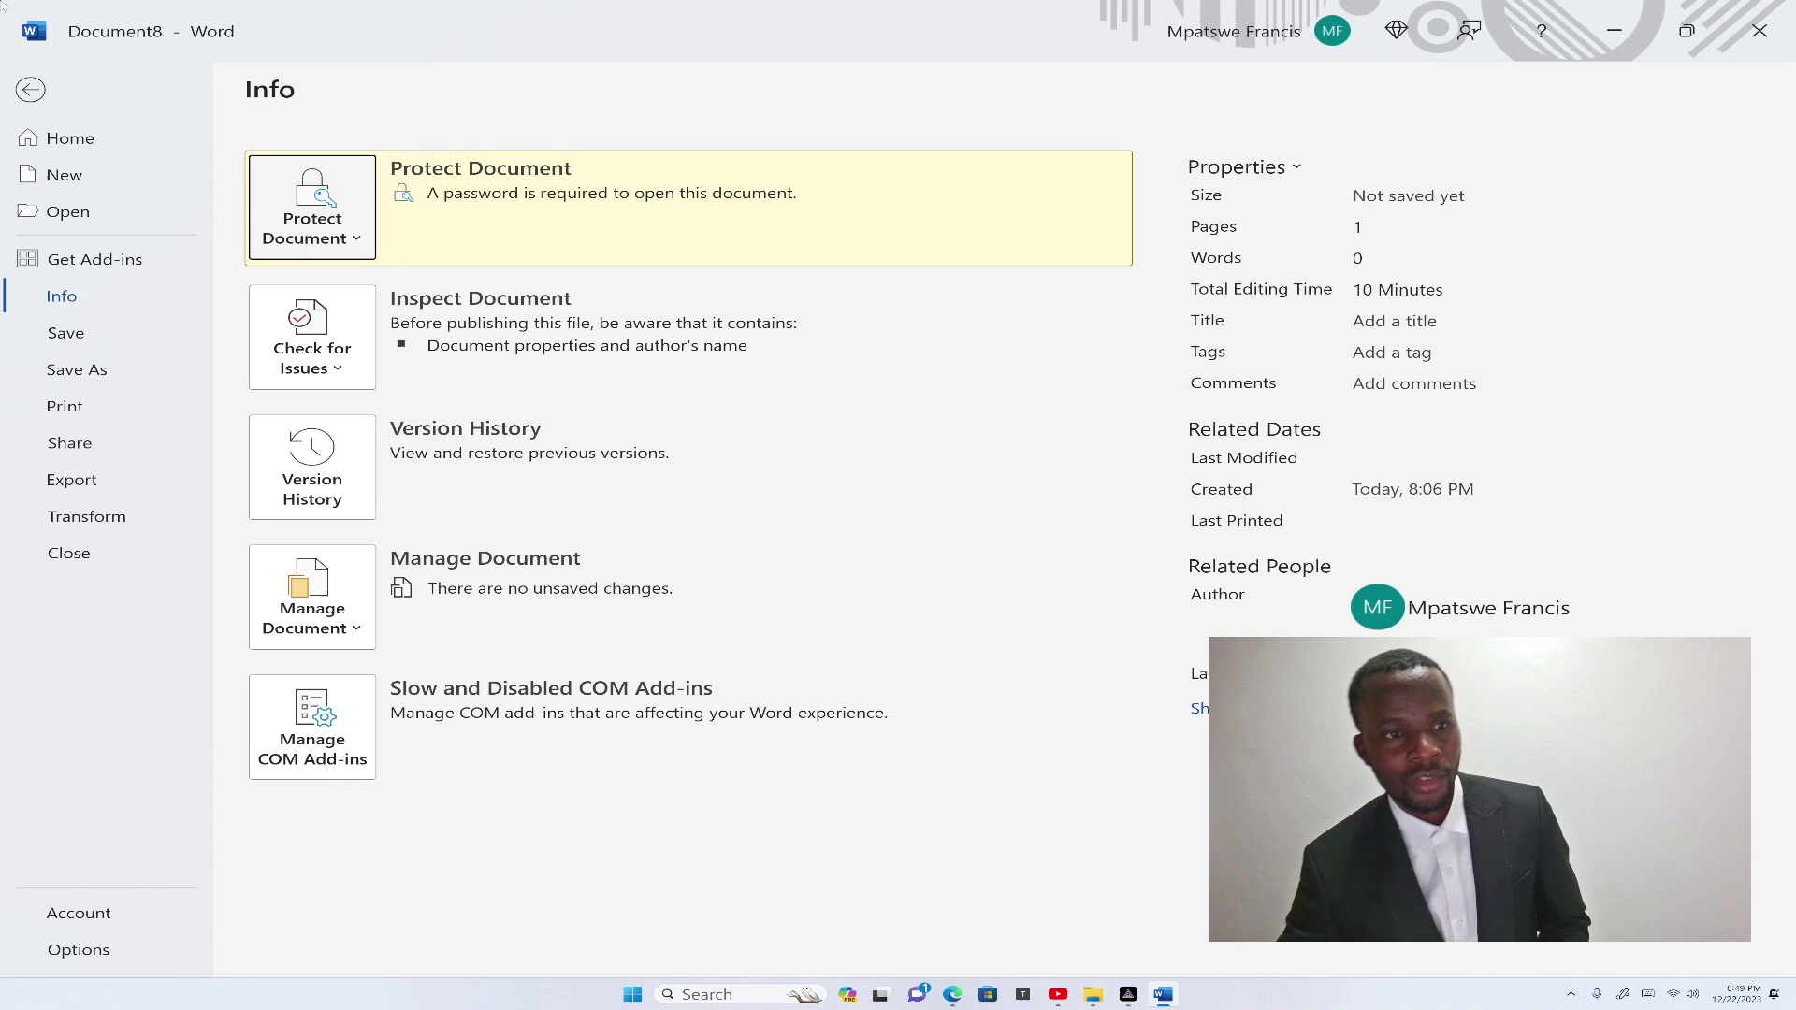
Bring up the full Save As dialog showing the Documents folder.
click(35, 97)
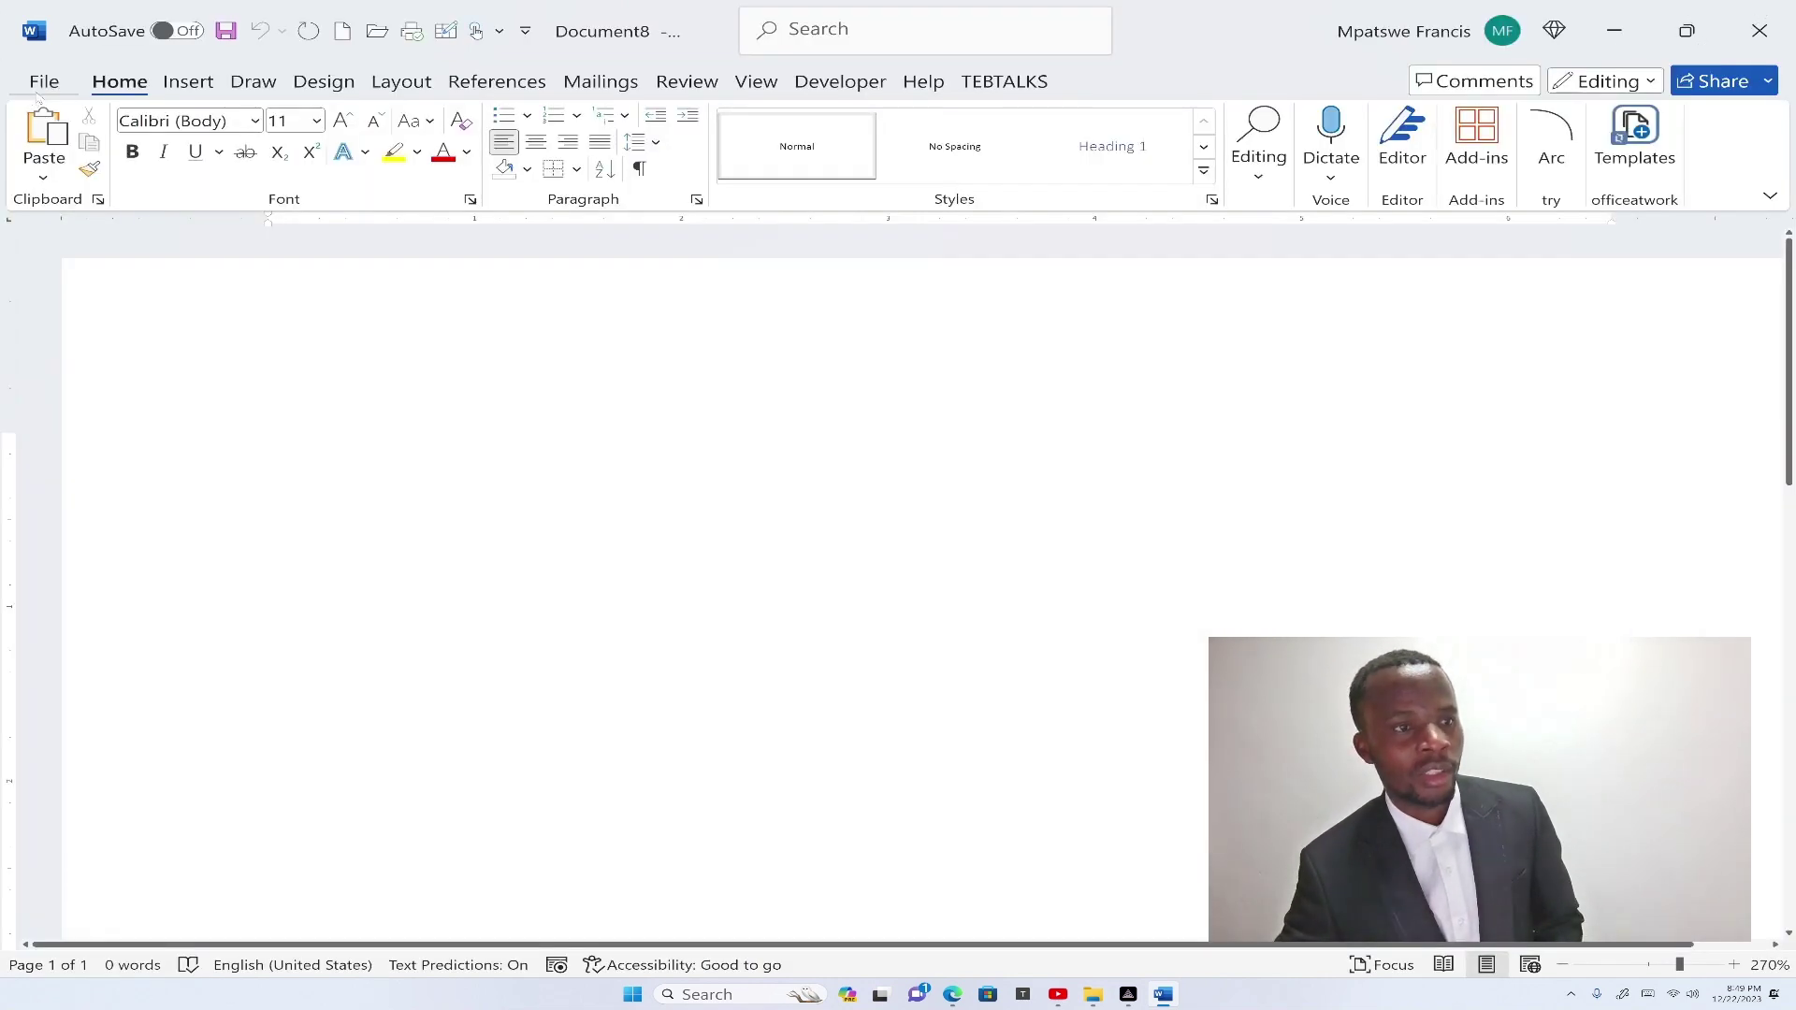
click(44, 82)
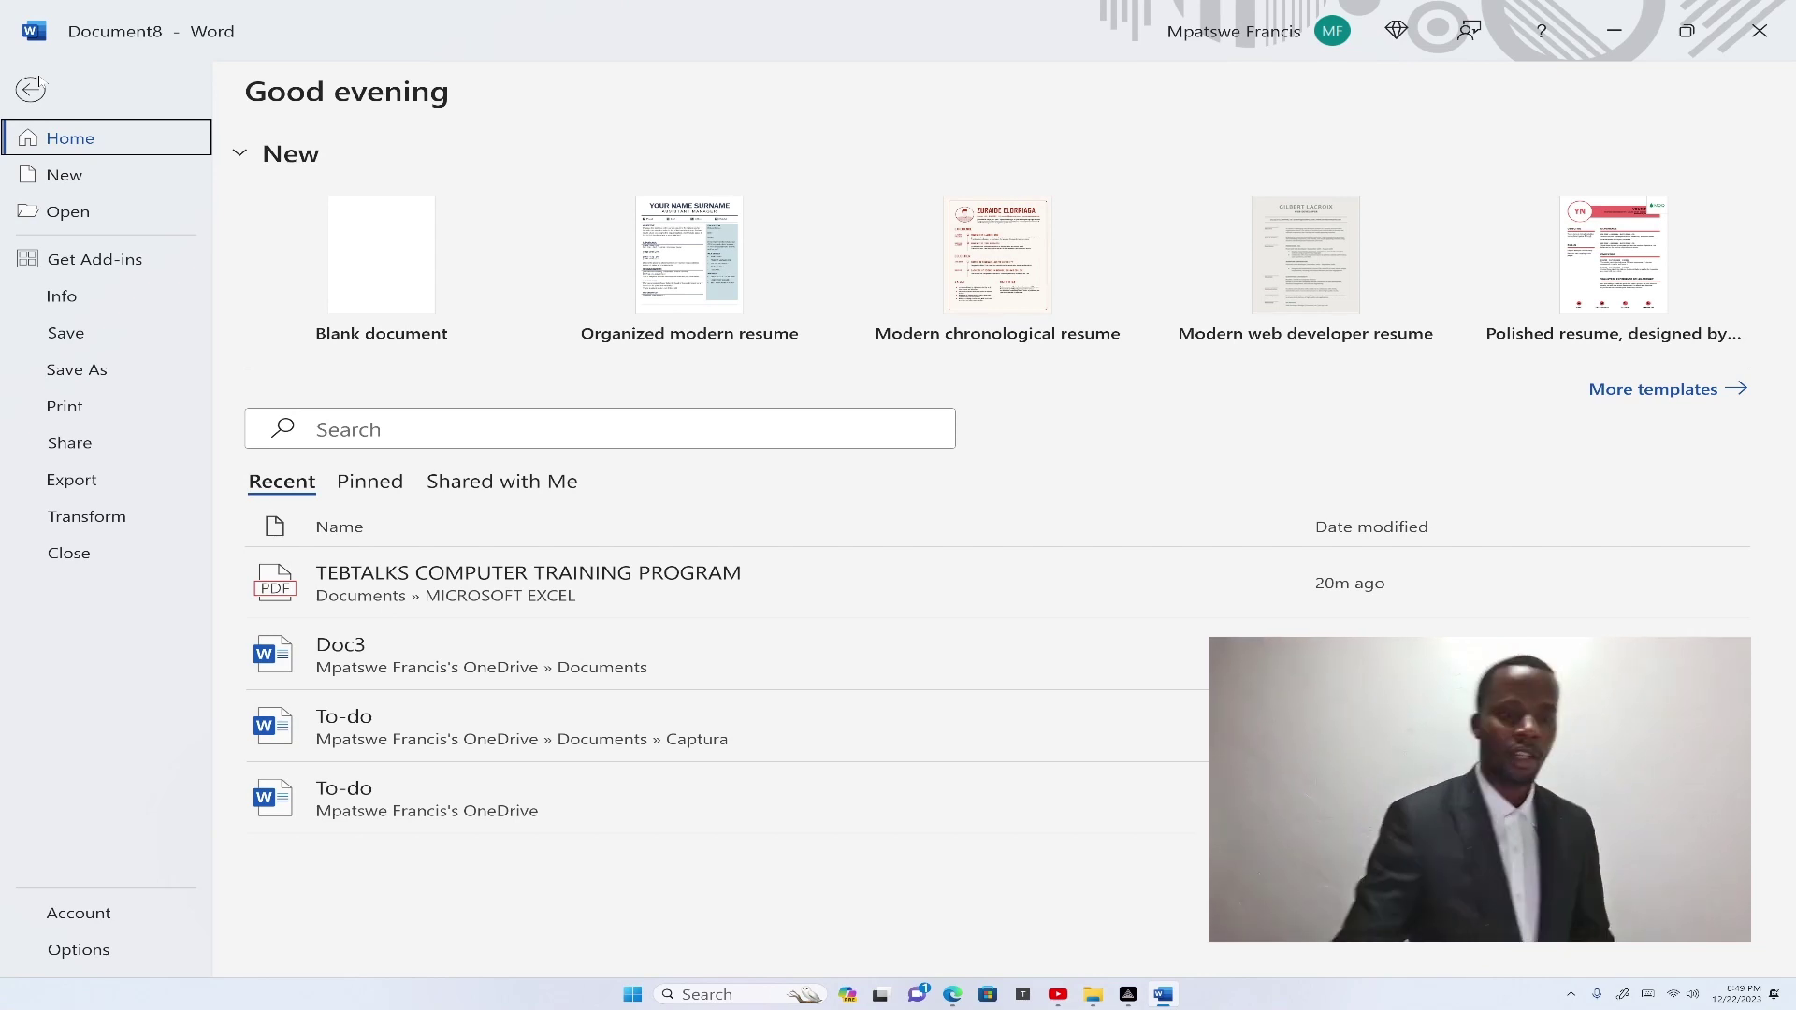
click(77, 374)
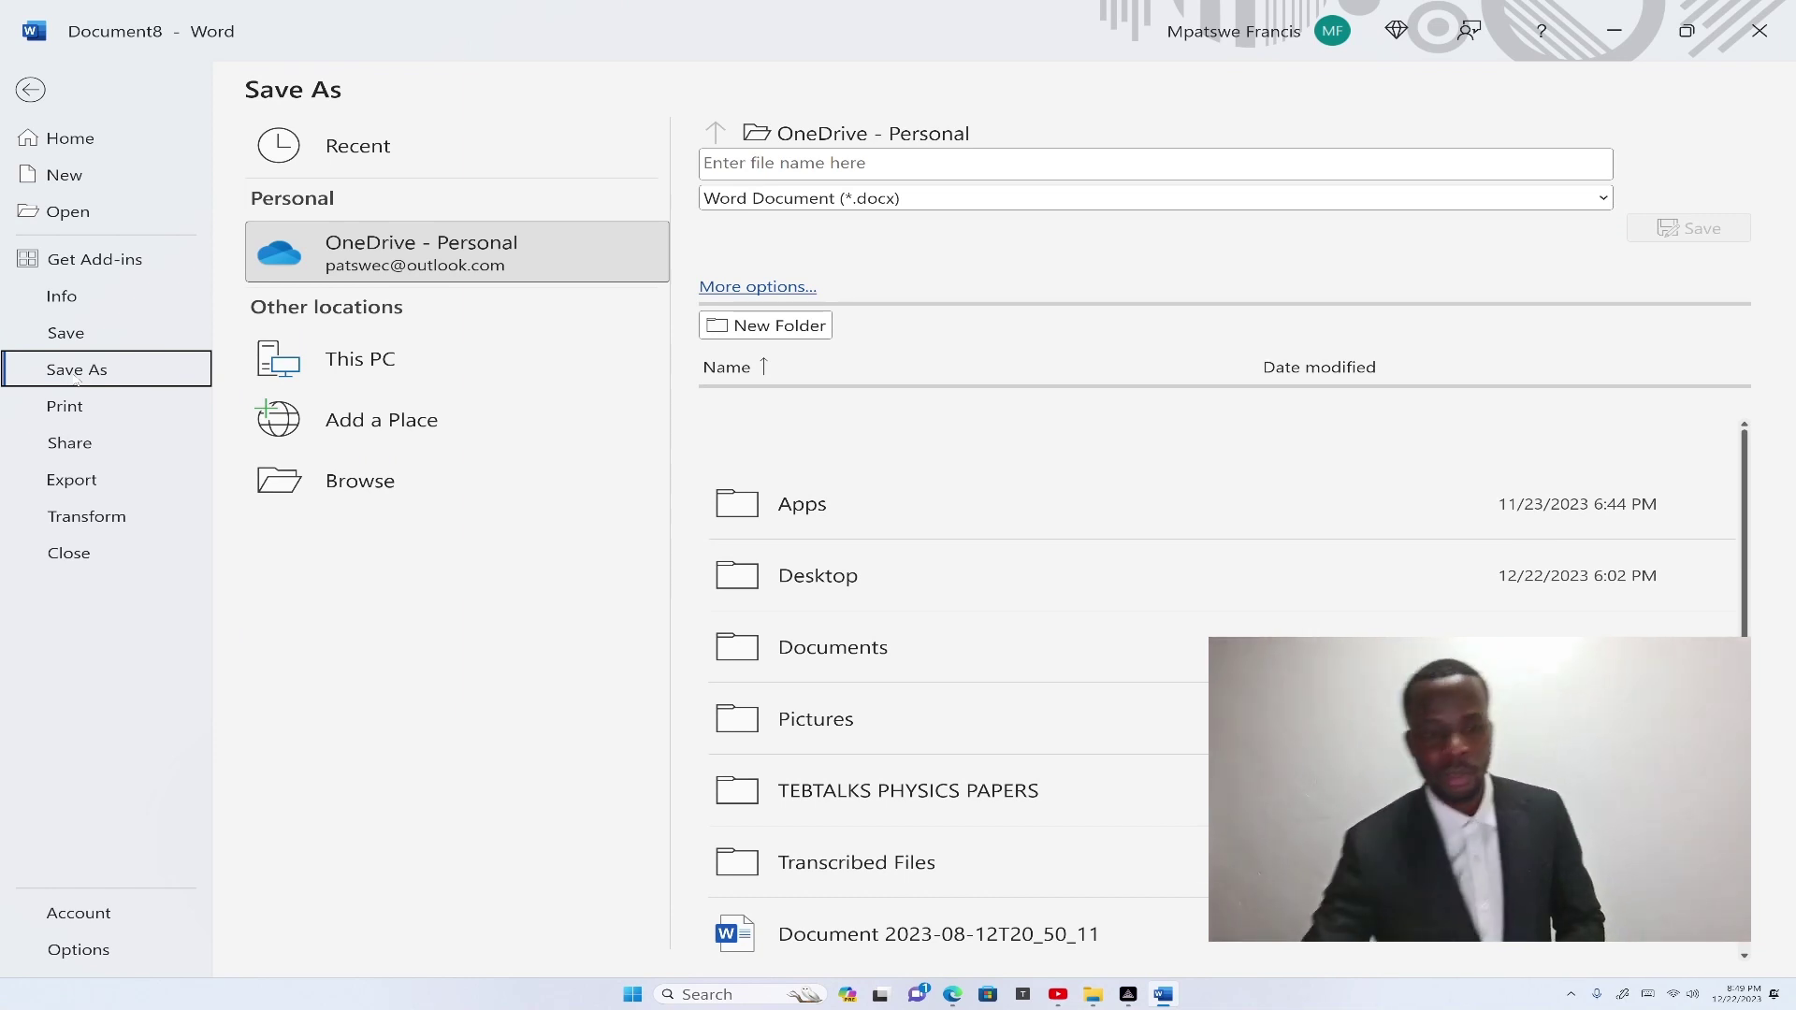
click(371, 479)
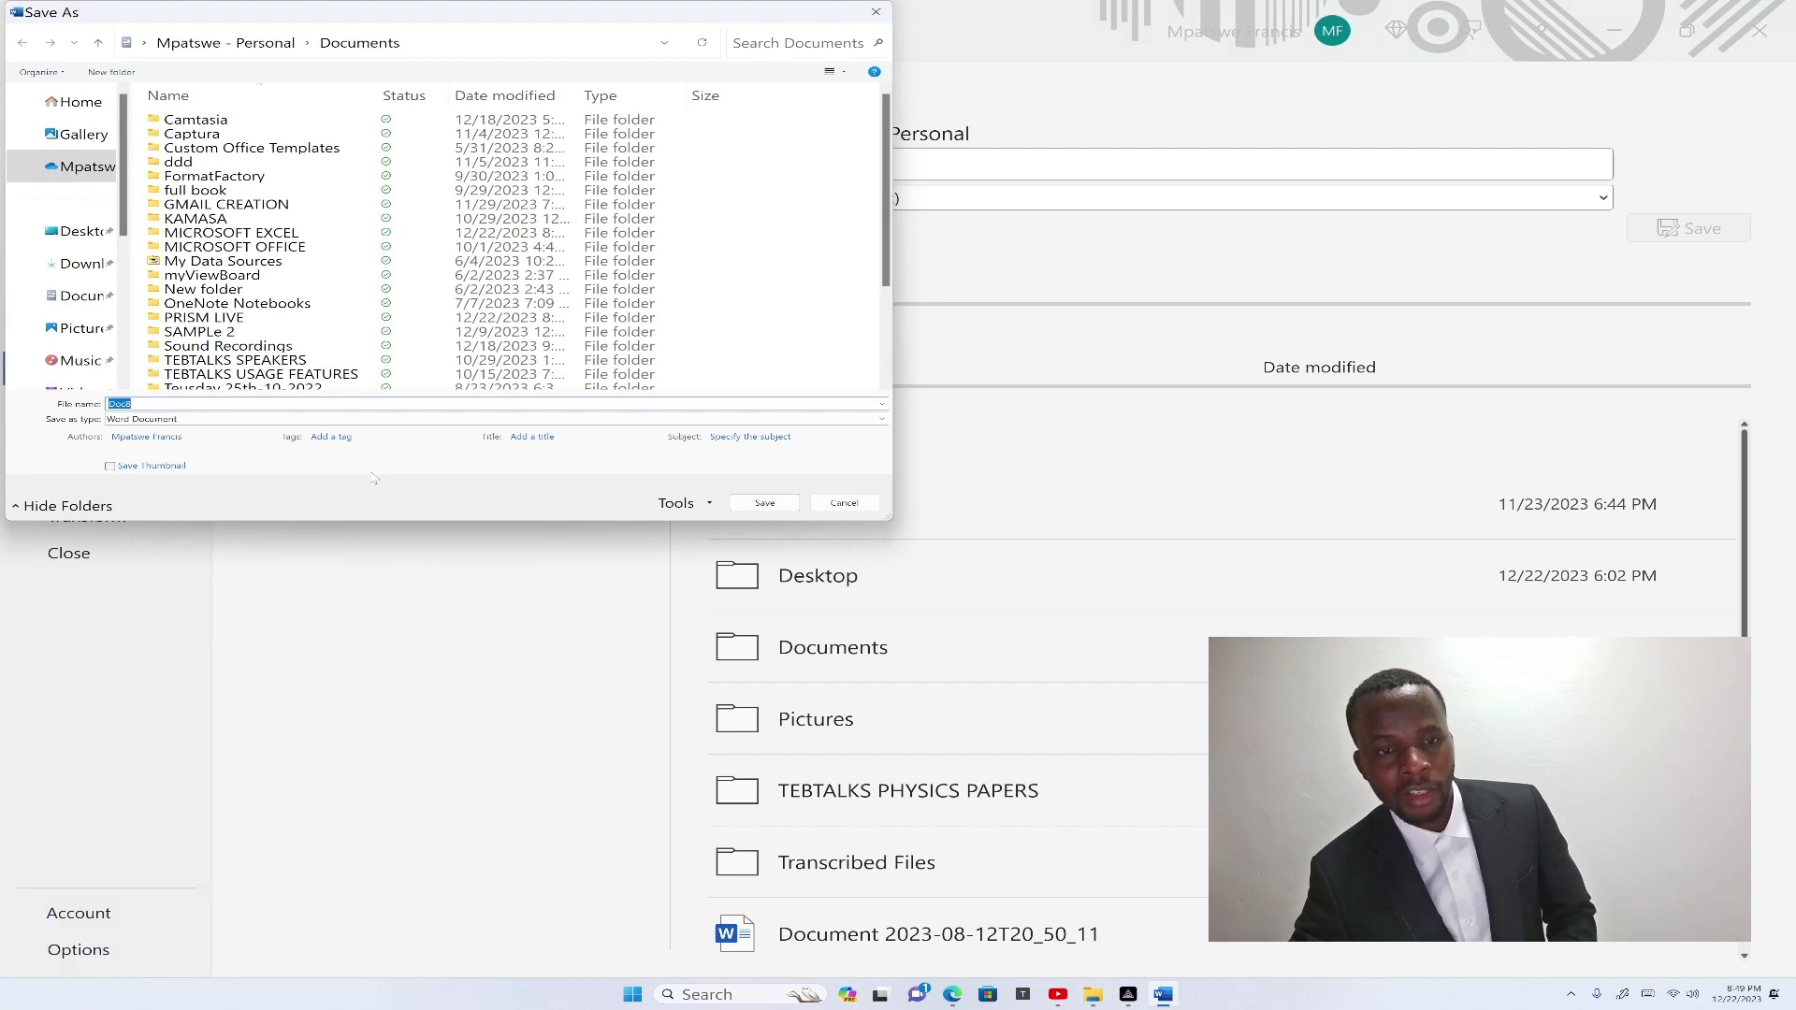
click(87, 304)
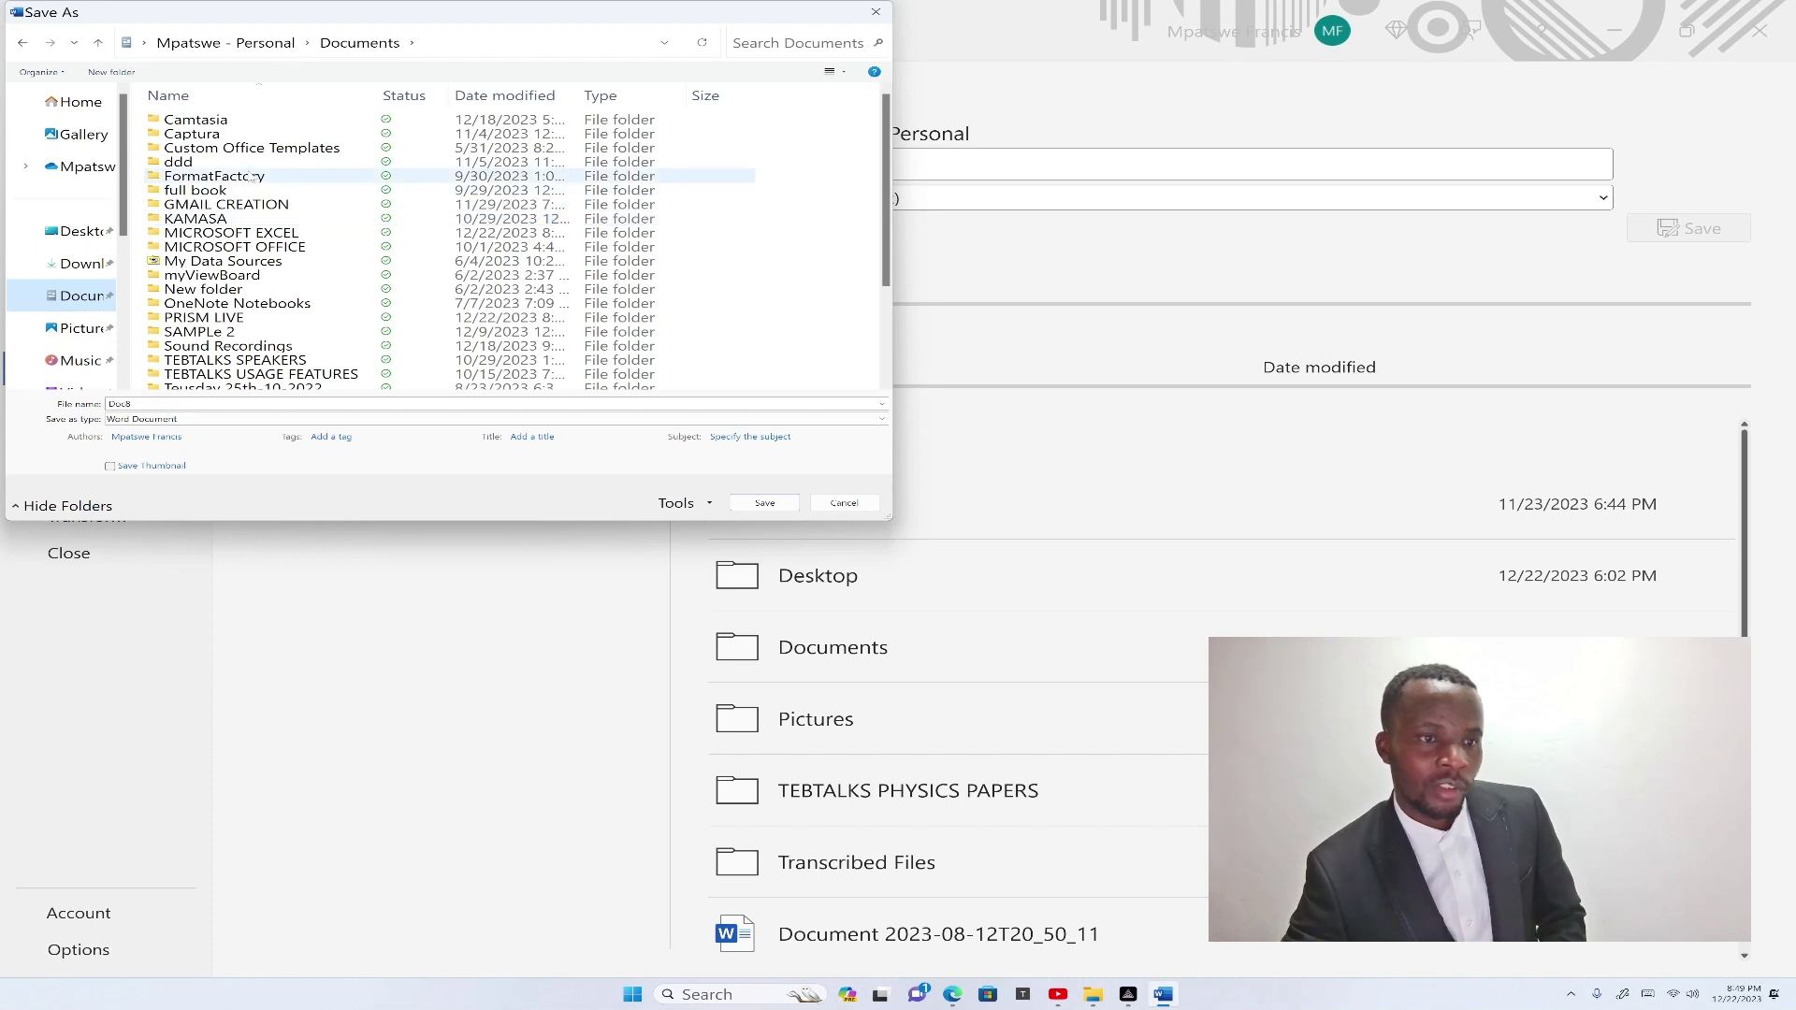
Create a new folder named sample1 in Documents and save Doc8 inside it.
right_click(786, 203)
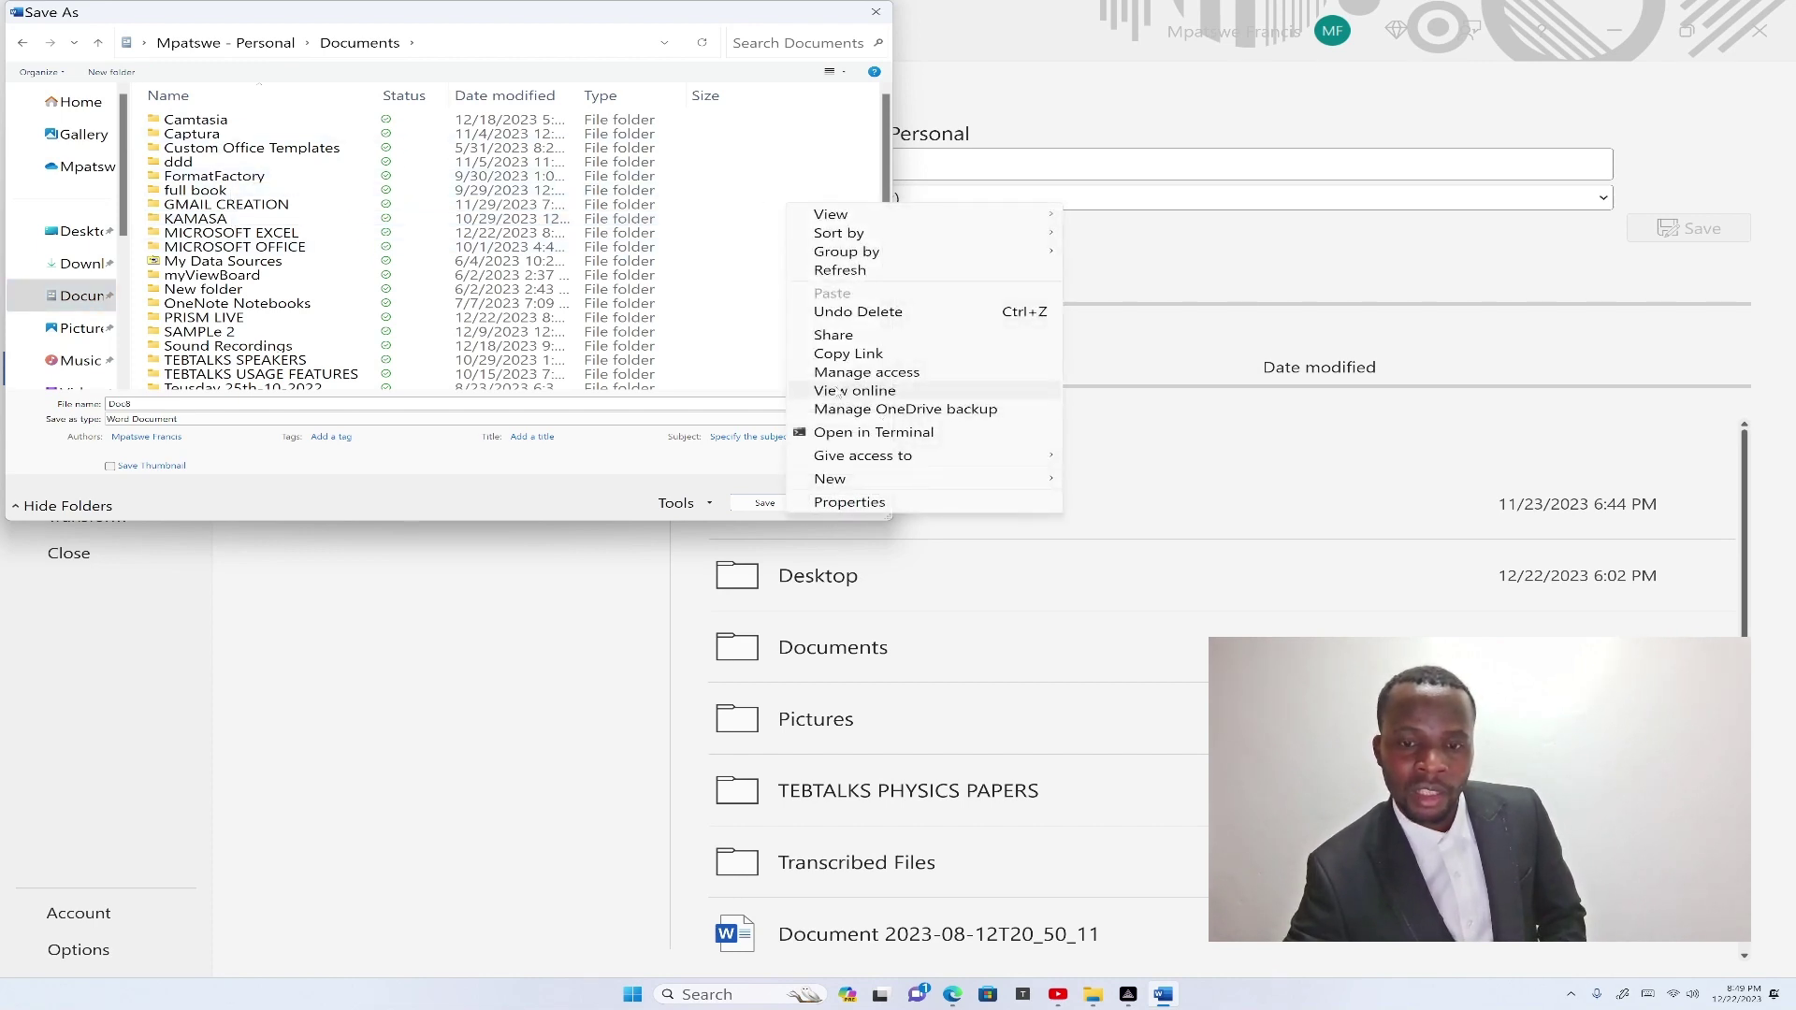
mouse_move(840, 479)
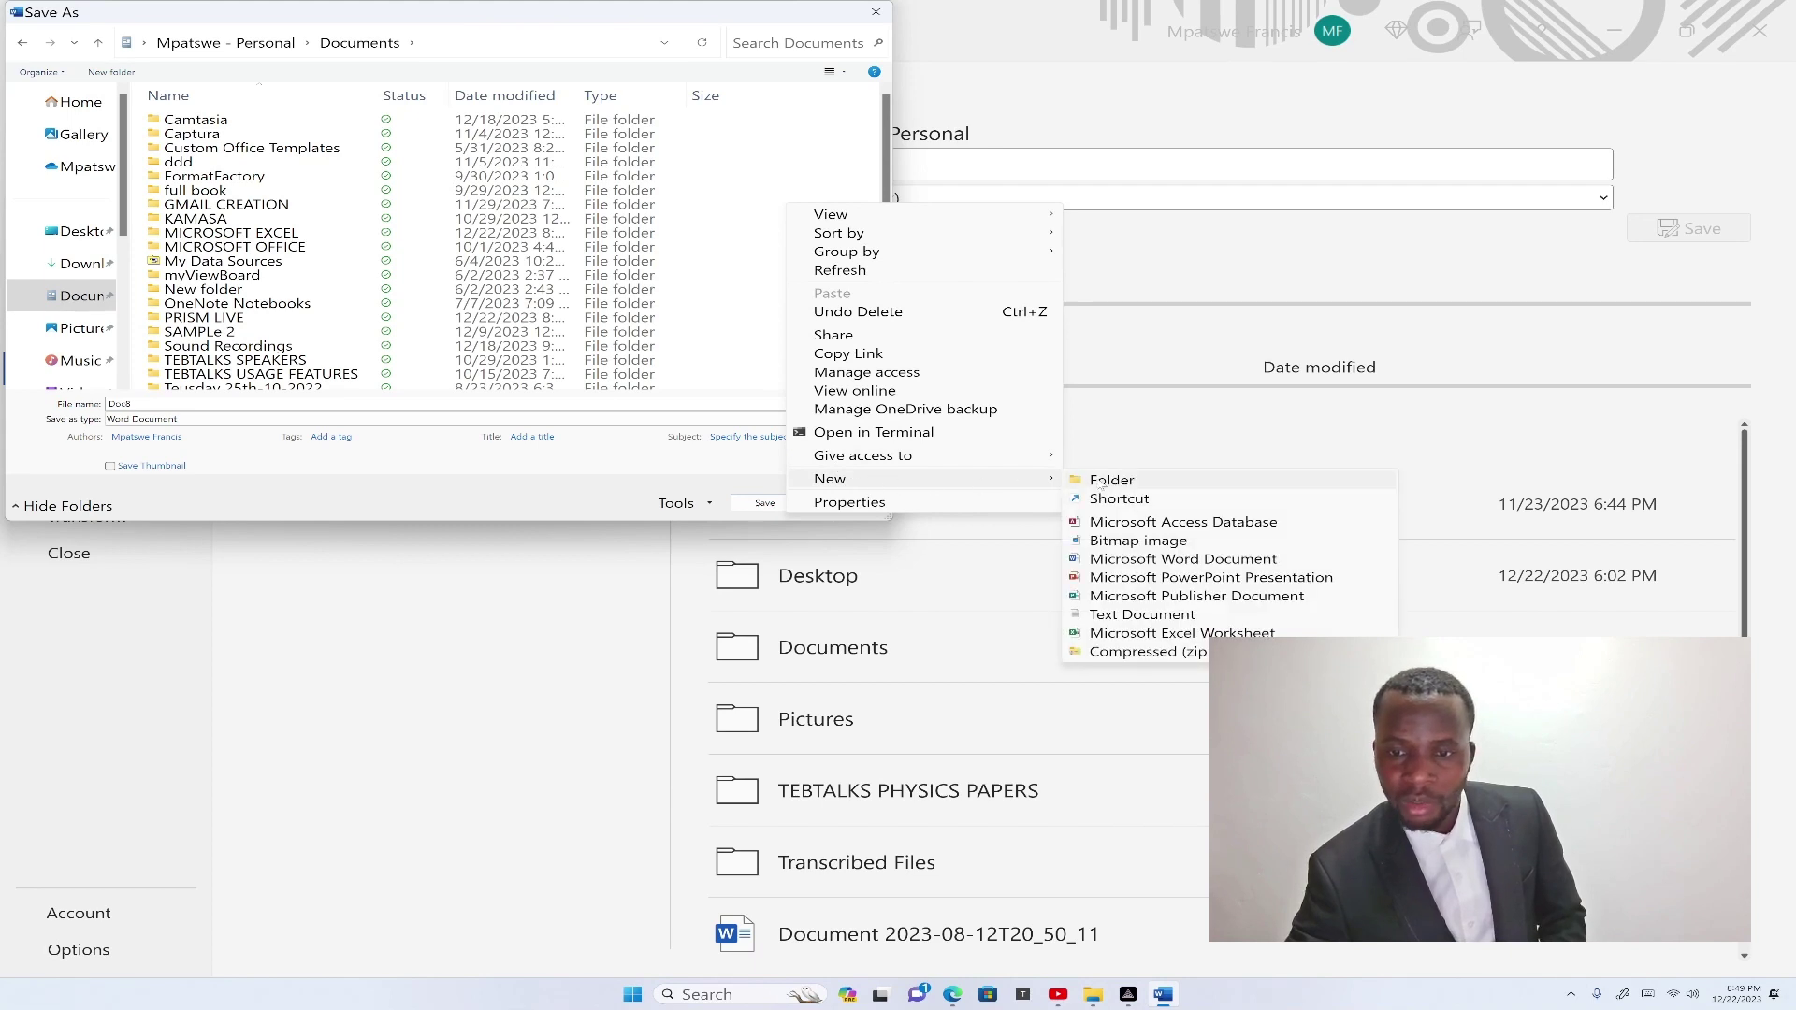
click(1102, 482)
text(sa)
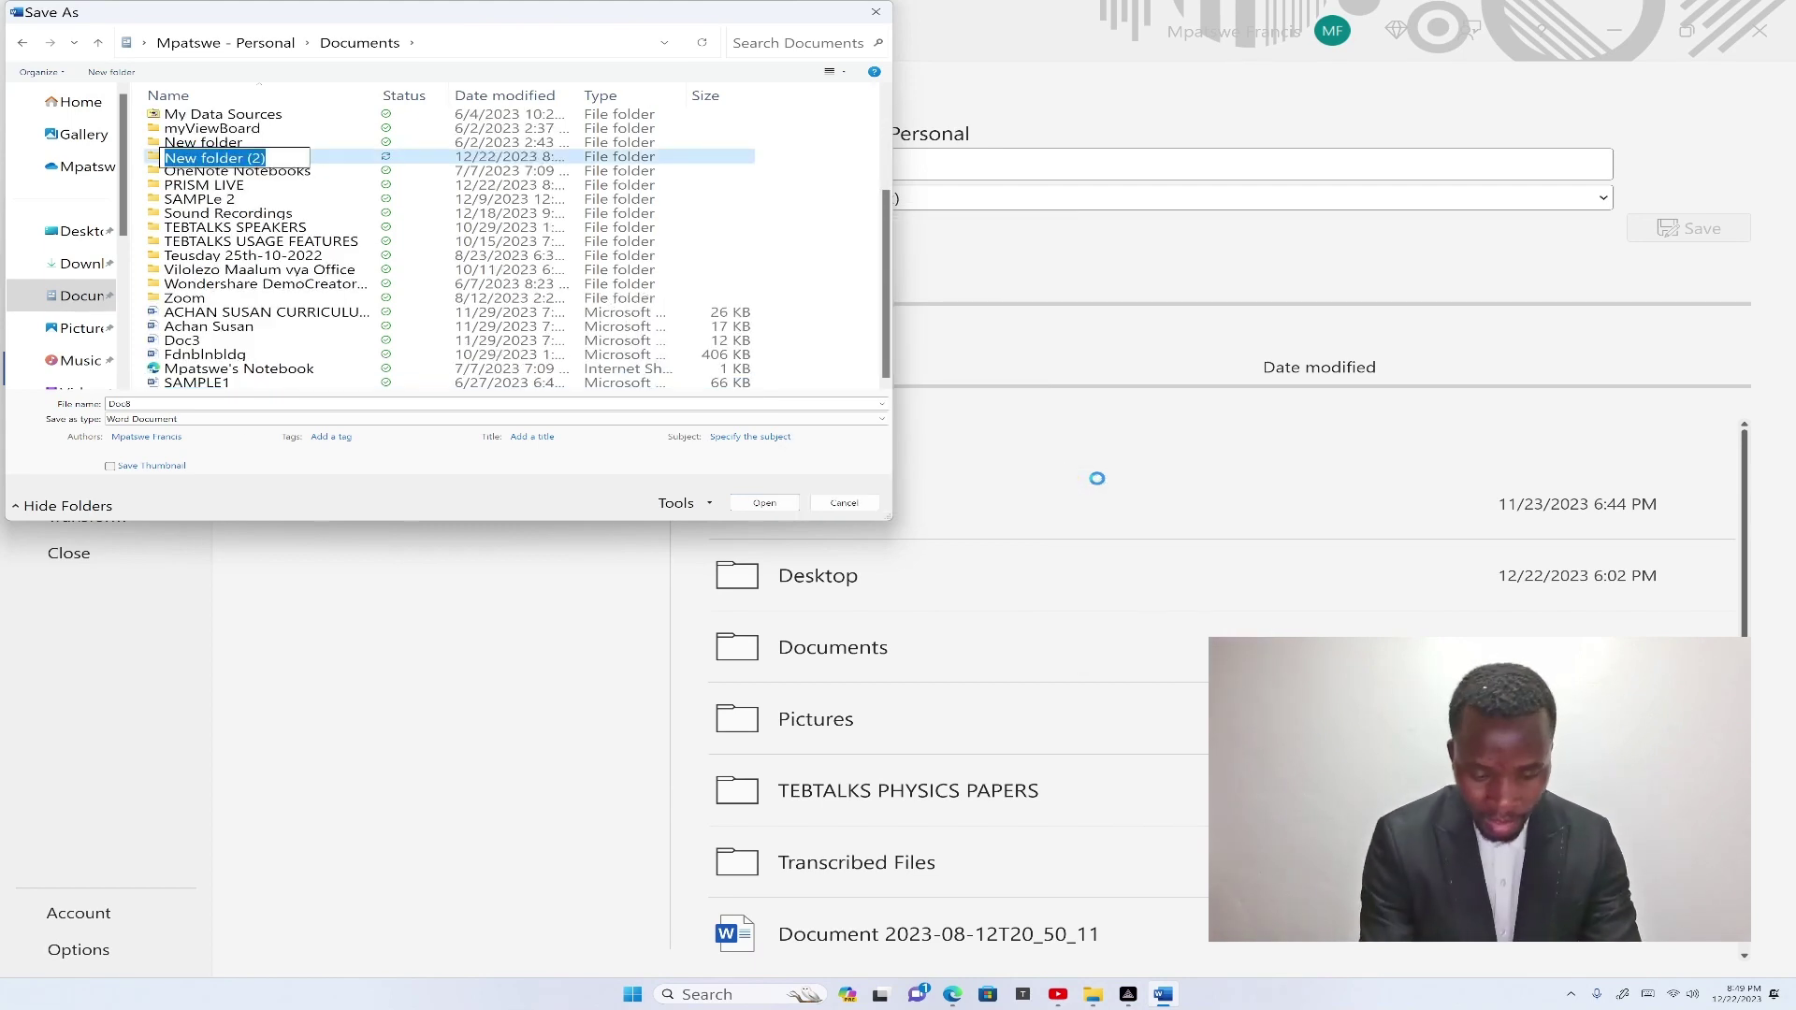
text(m)
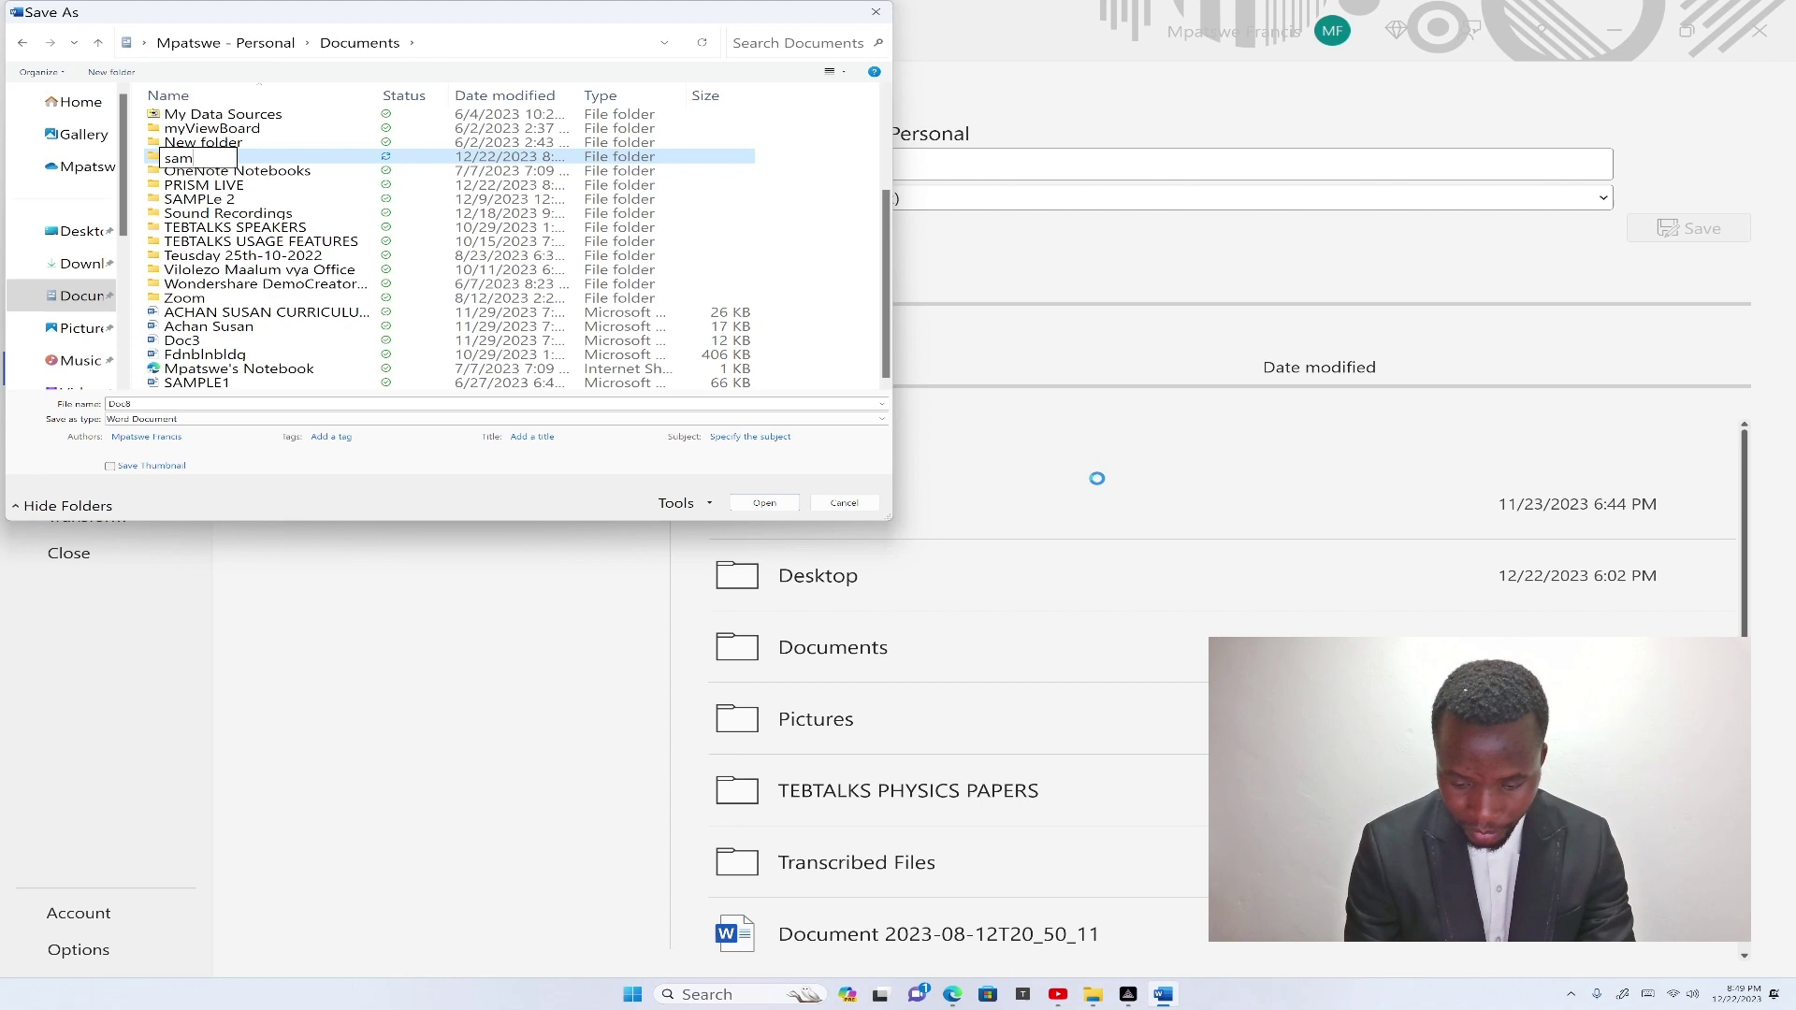
text(ple1)
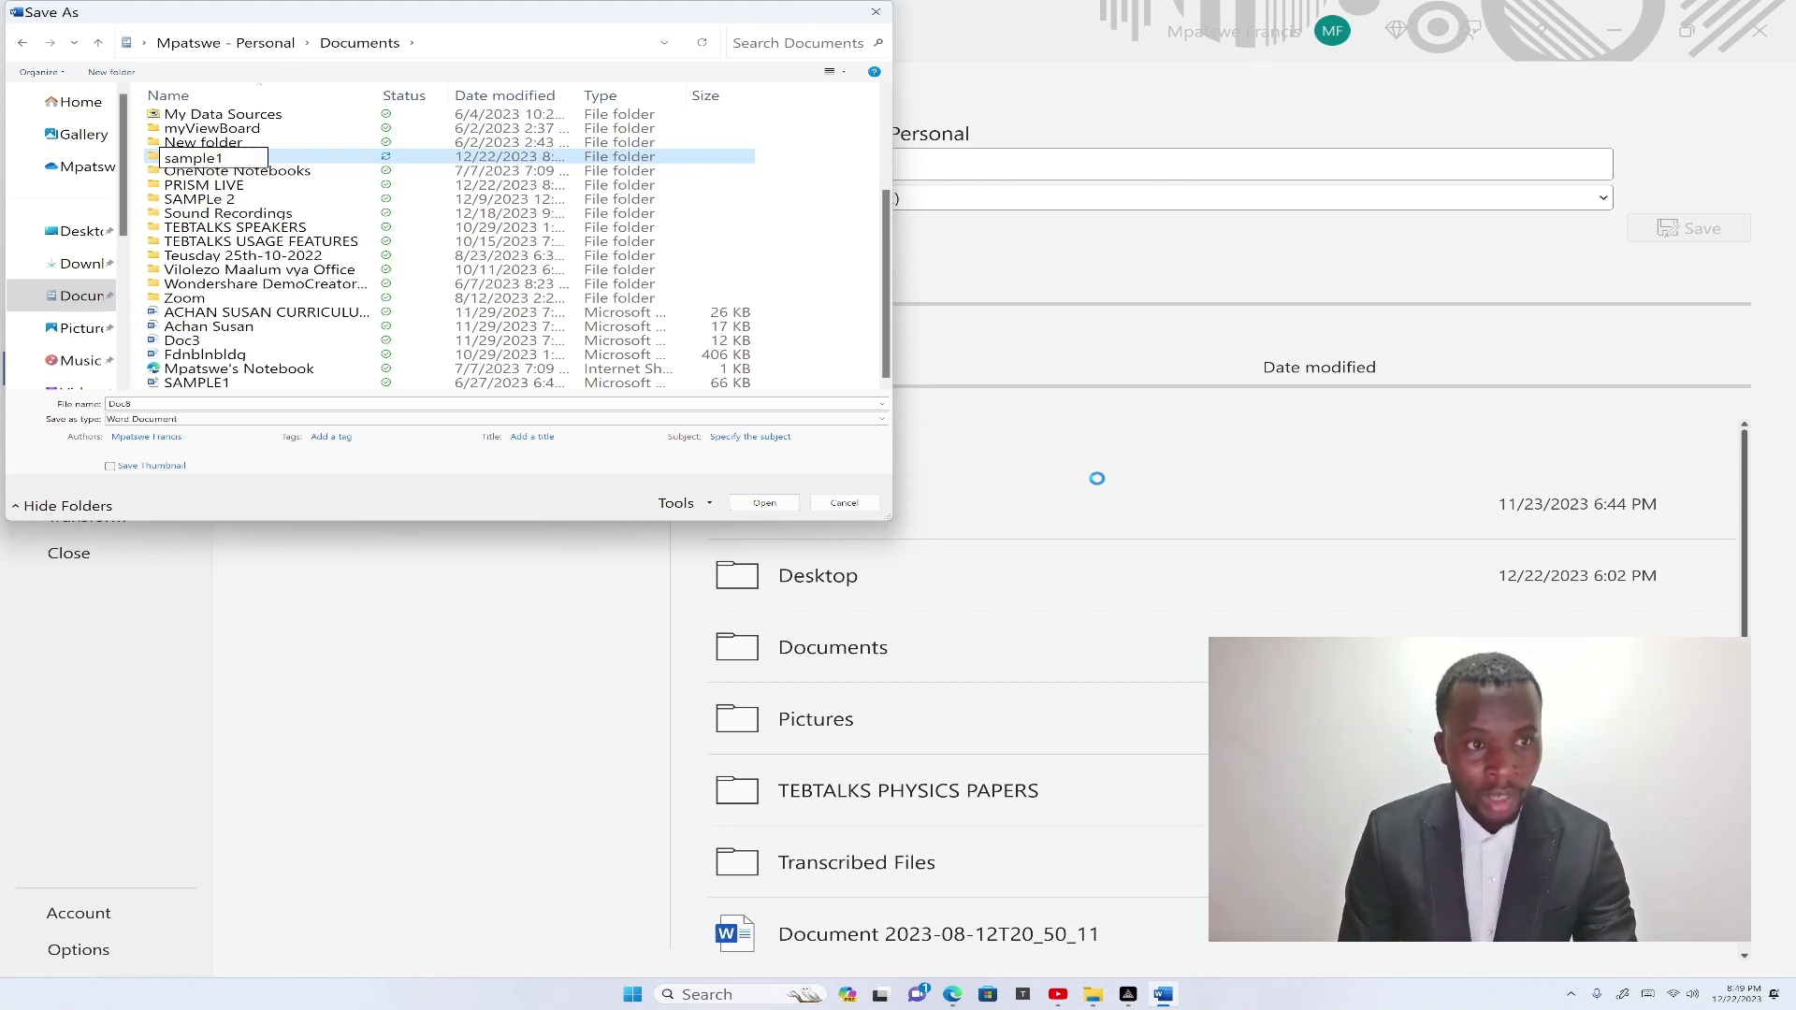
key(Return)
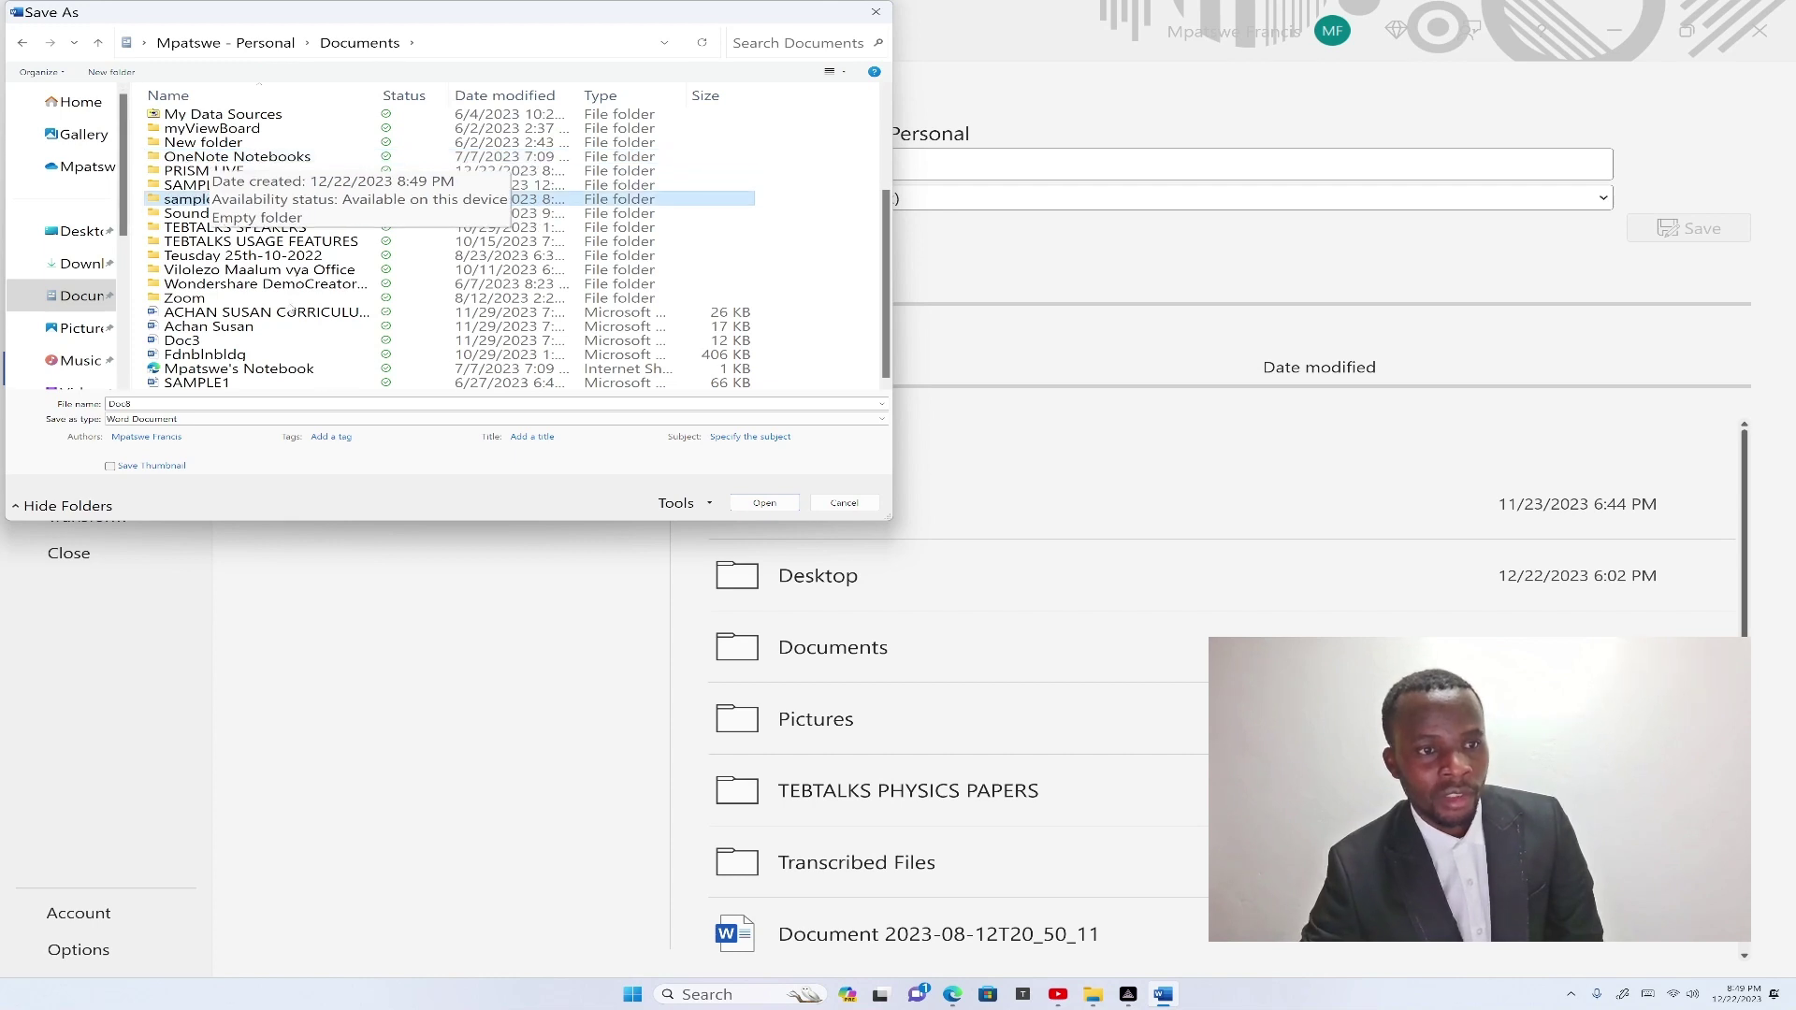
click(762, 504)
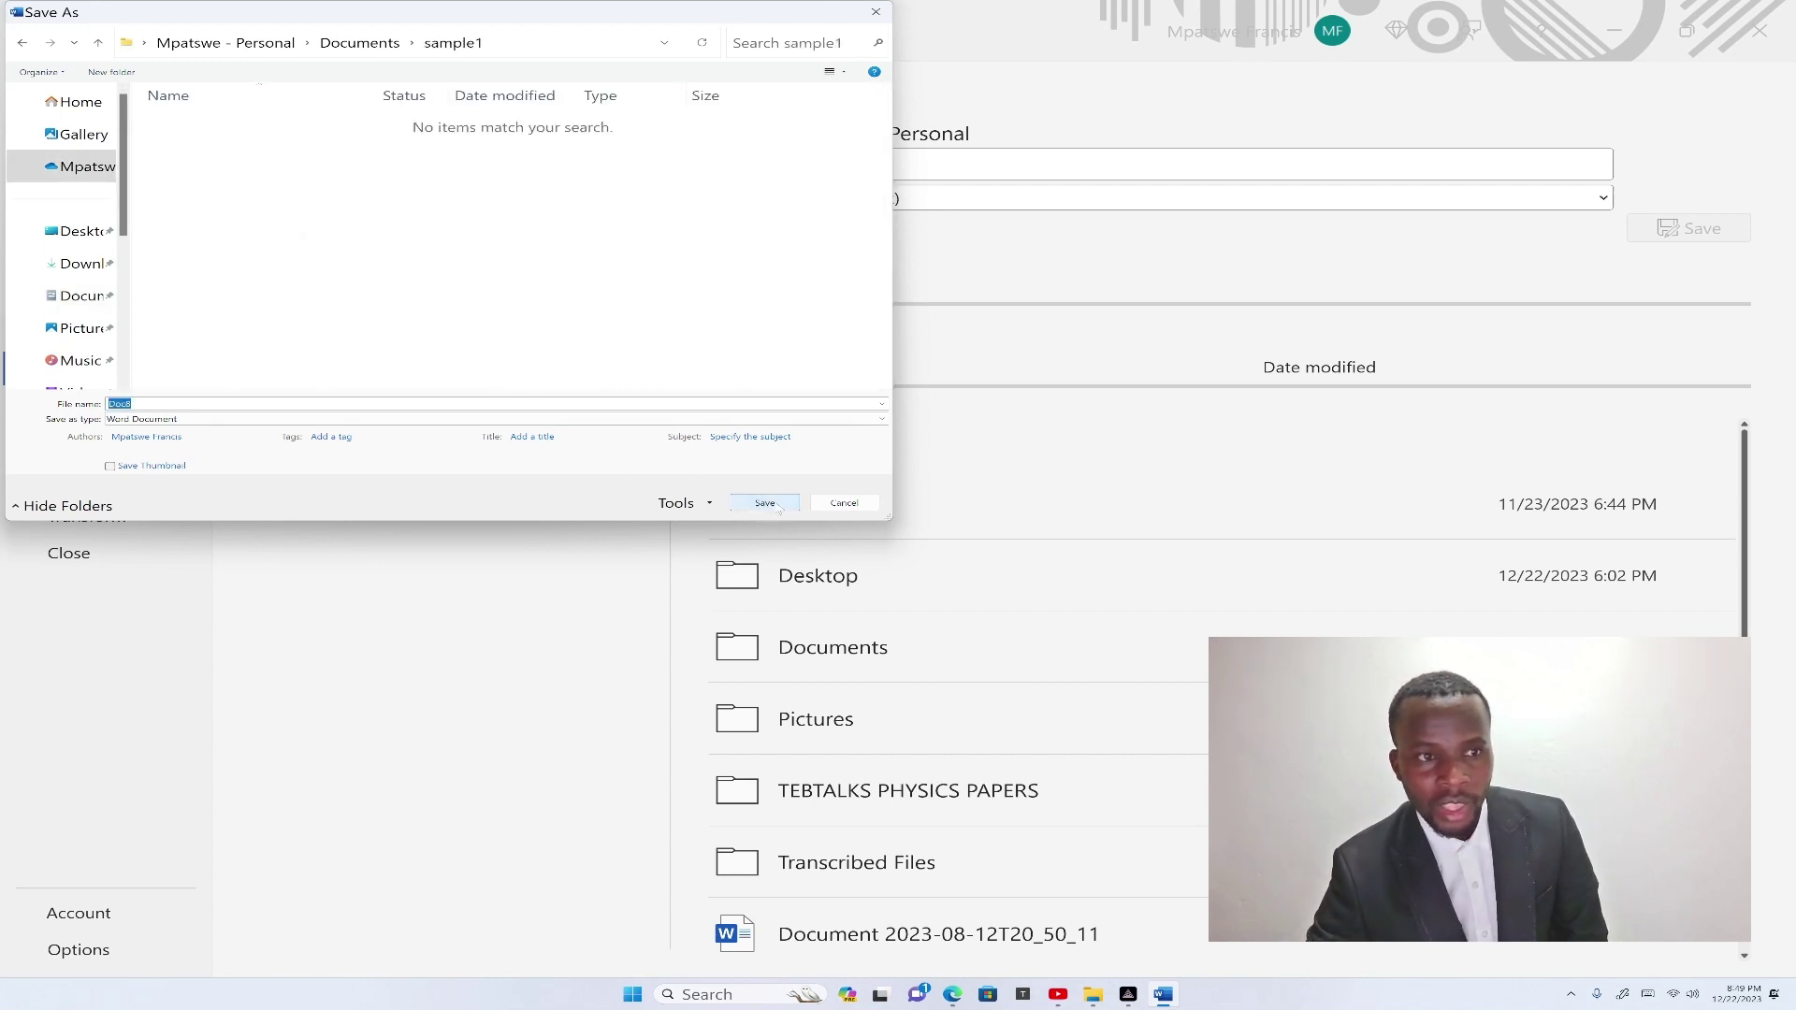
click(754, 506)
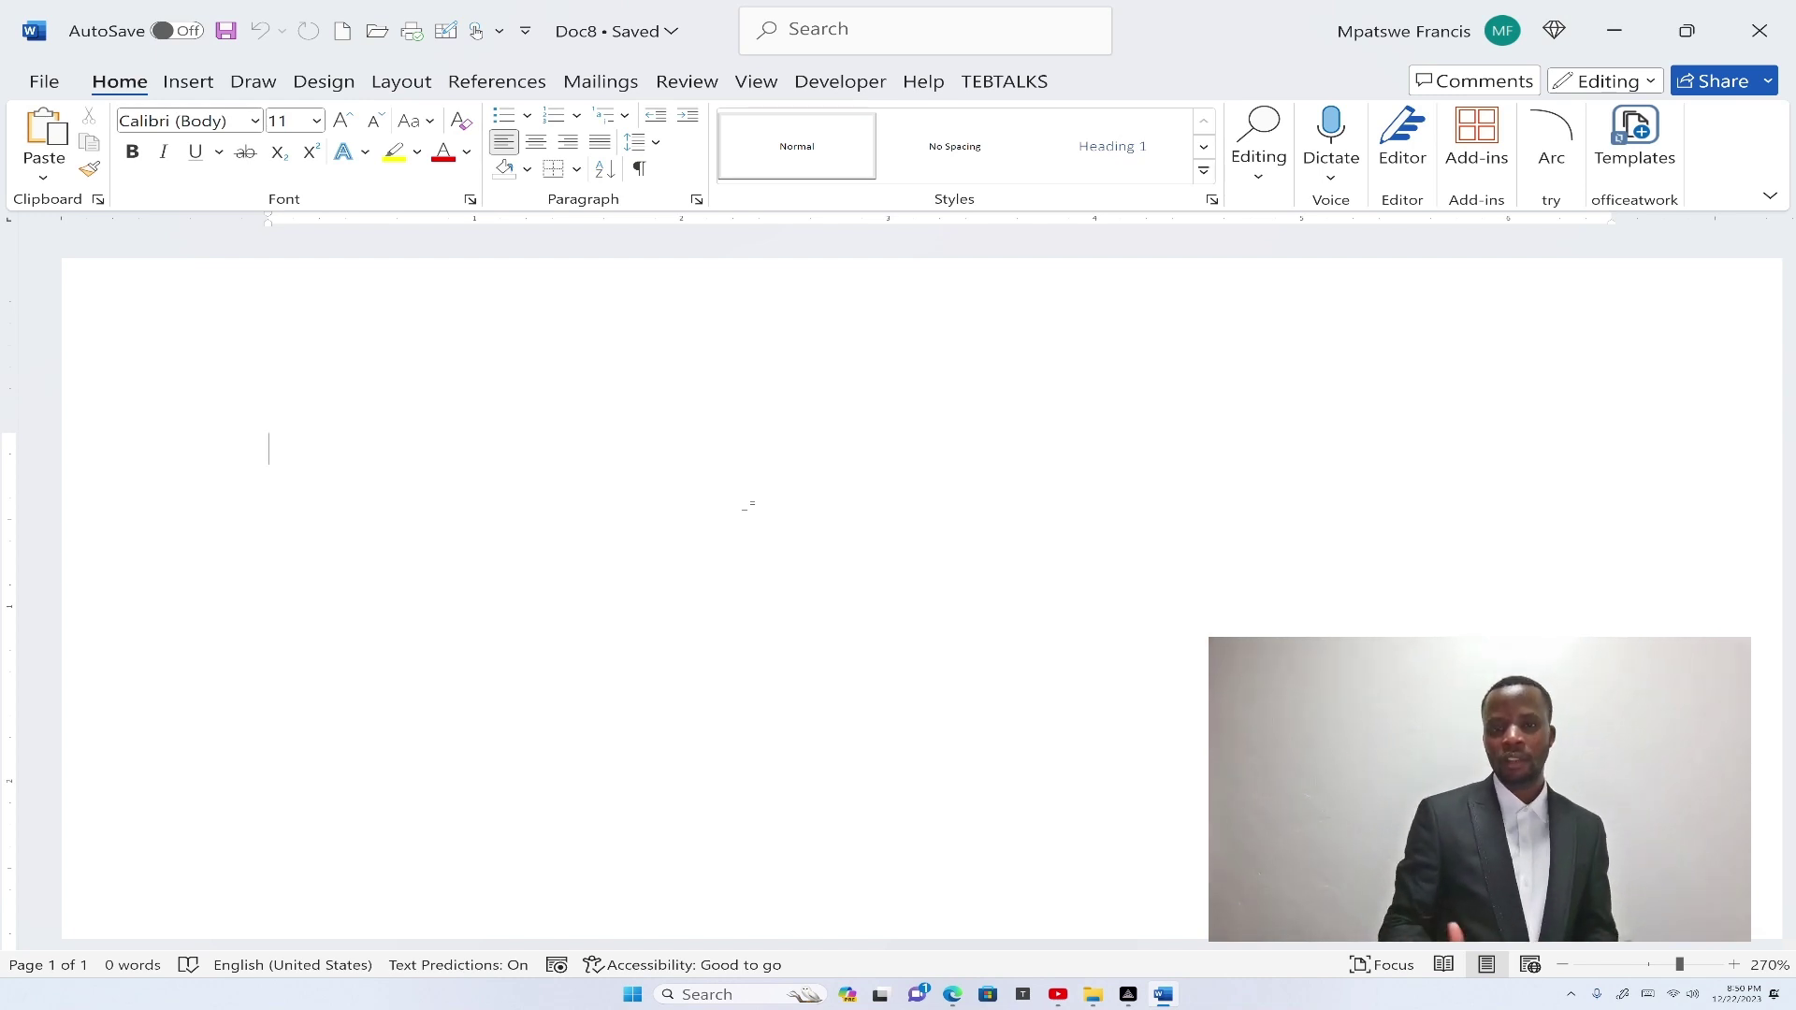
Close Doc8 to a blank document and view the File Home page listing Doc8 under recent files.
key(ctrl+n)
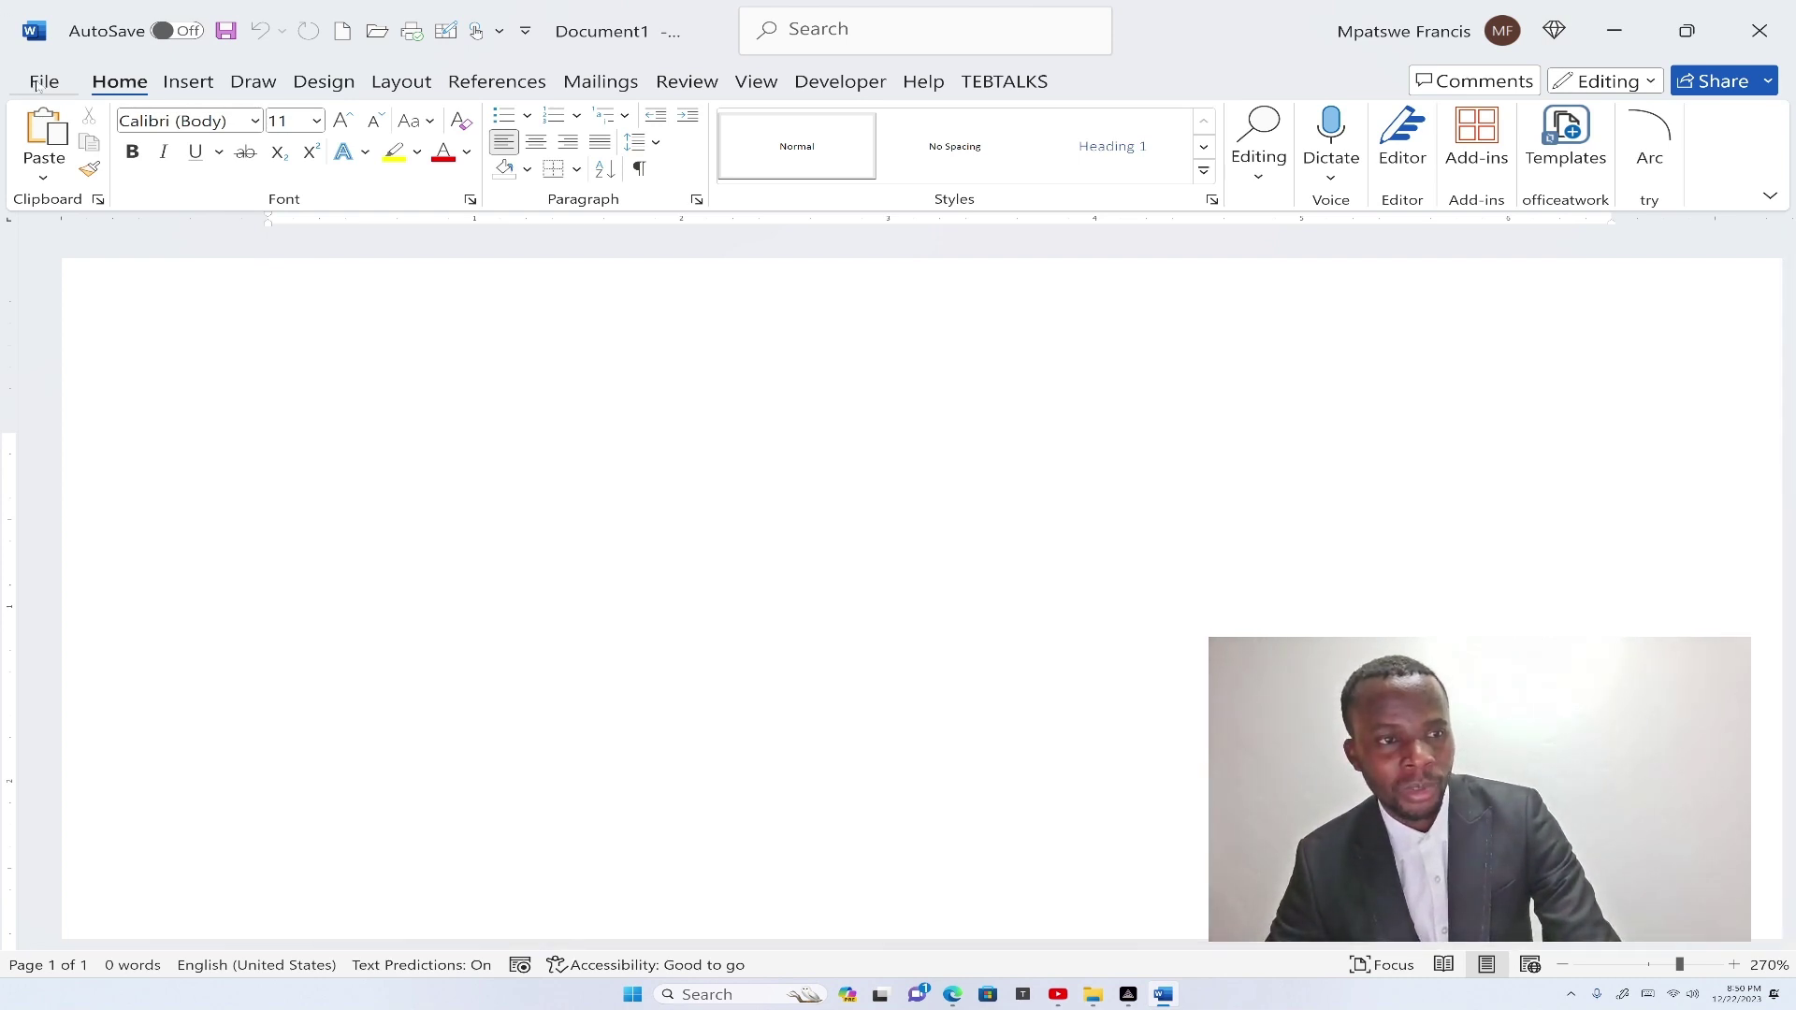
click(32, 83)
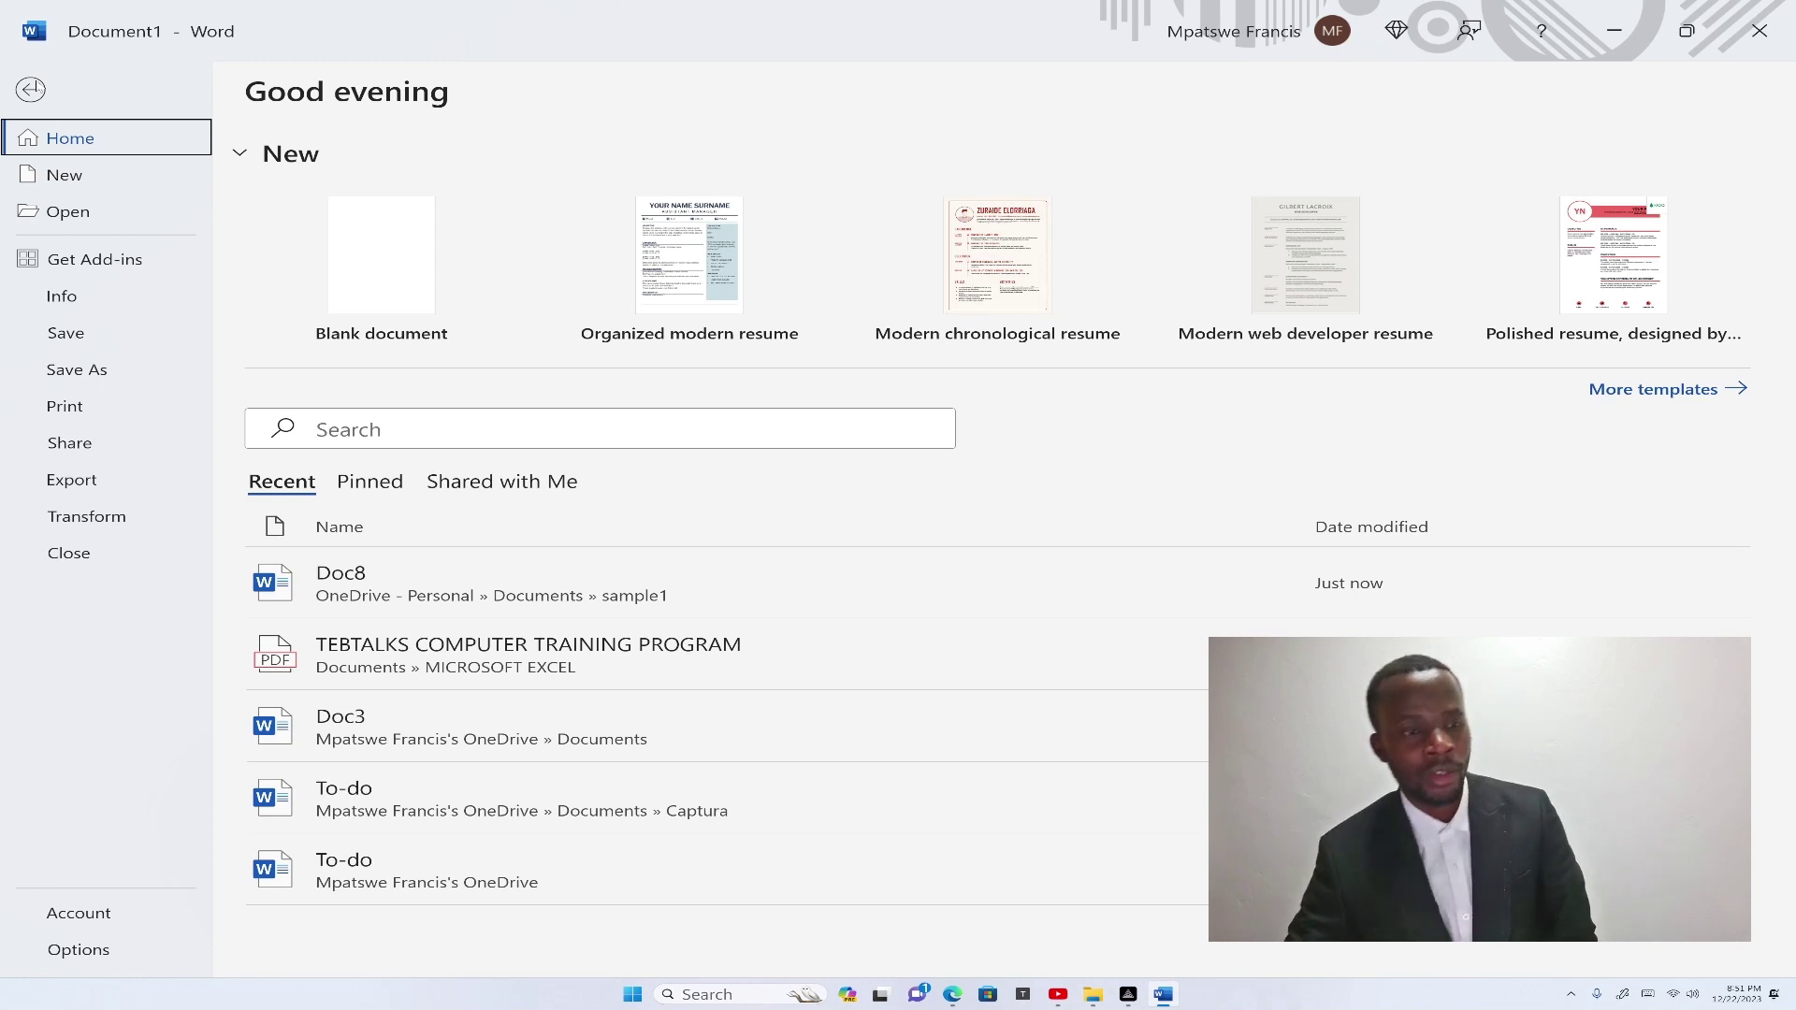
Browse to Documents › sample1 and open Doc8.
click(91, 218)
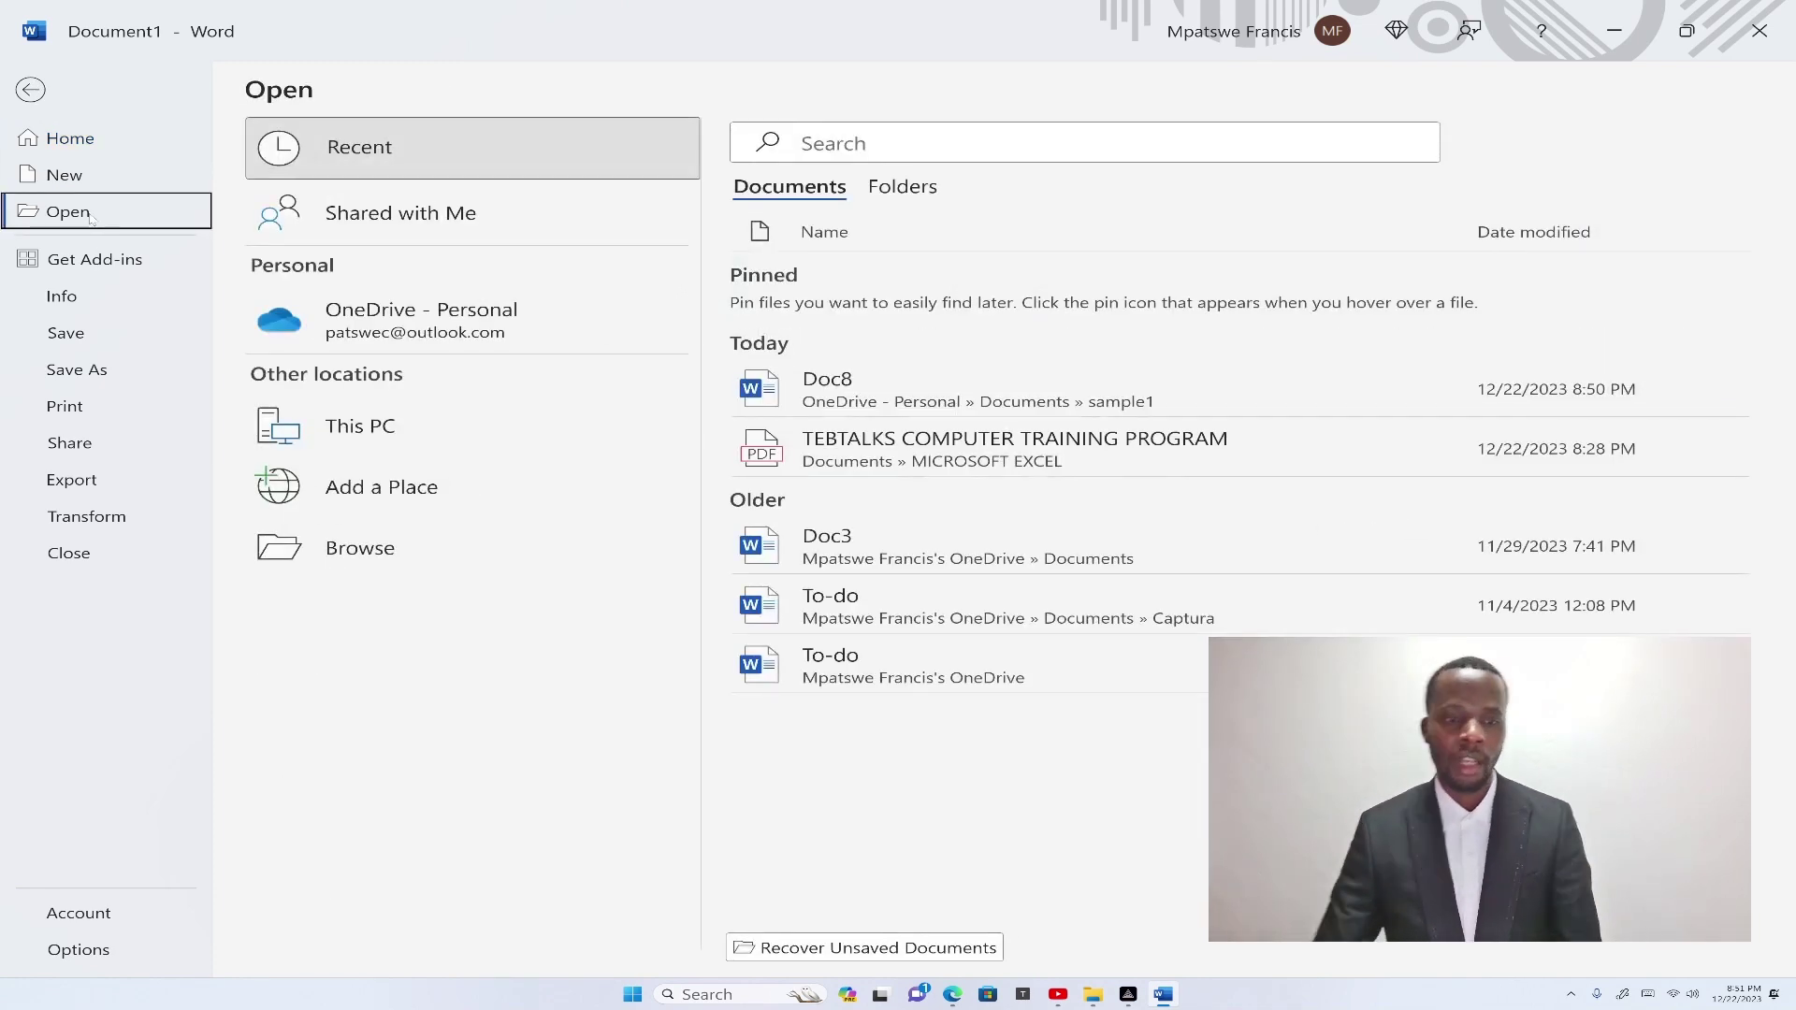
click(358, 544)
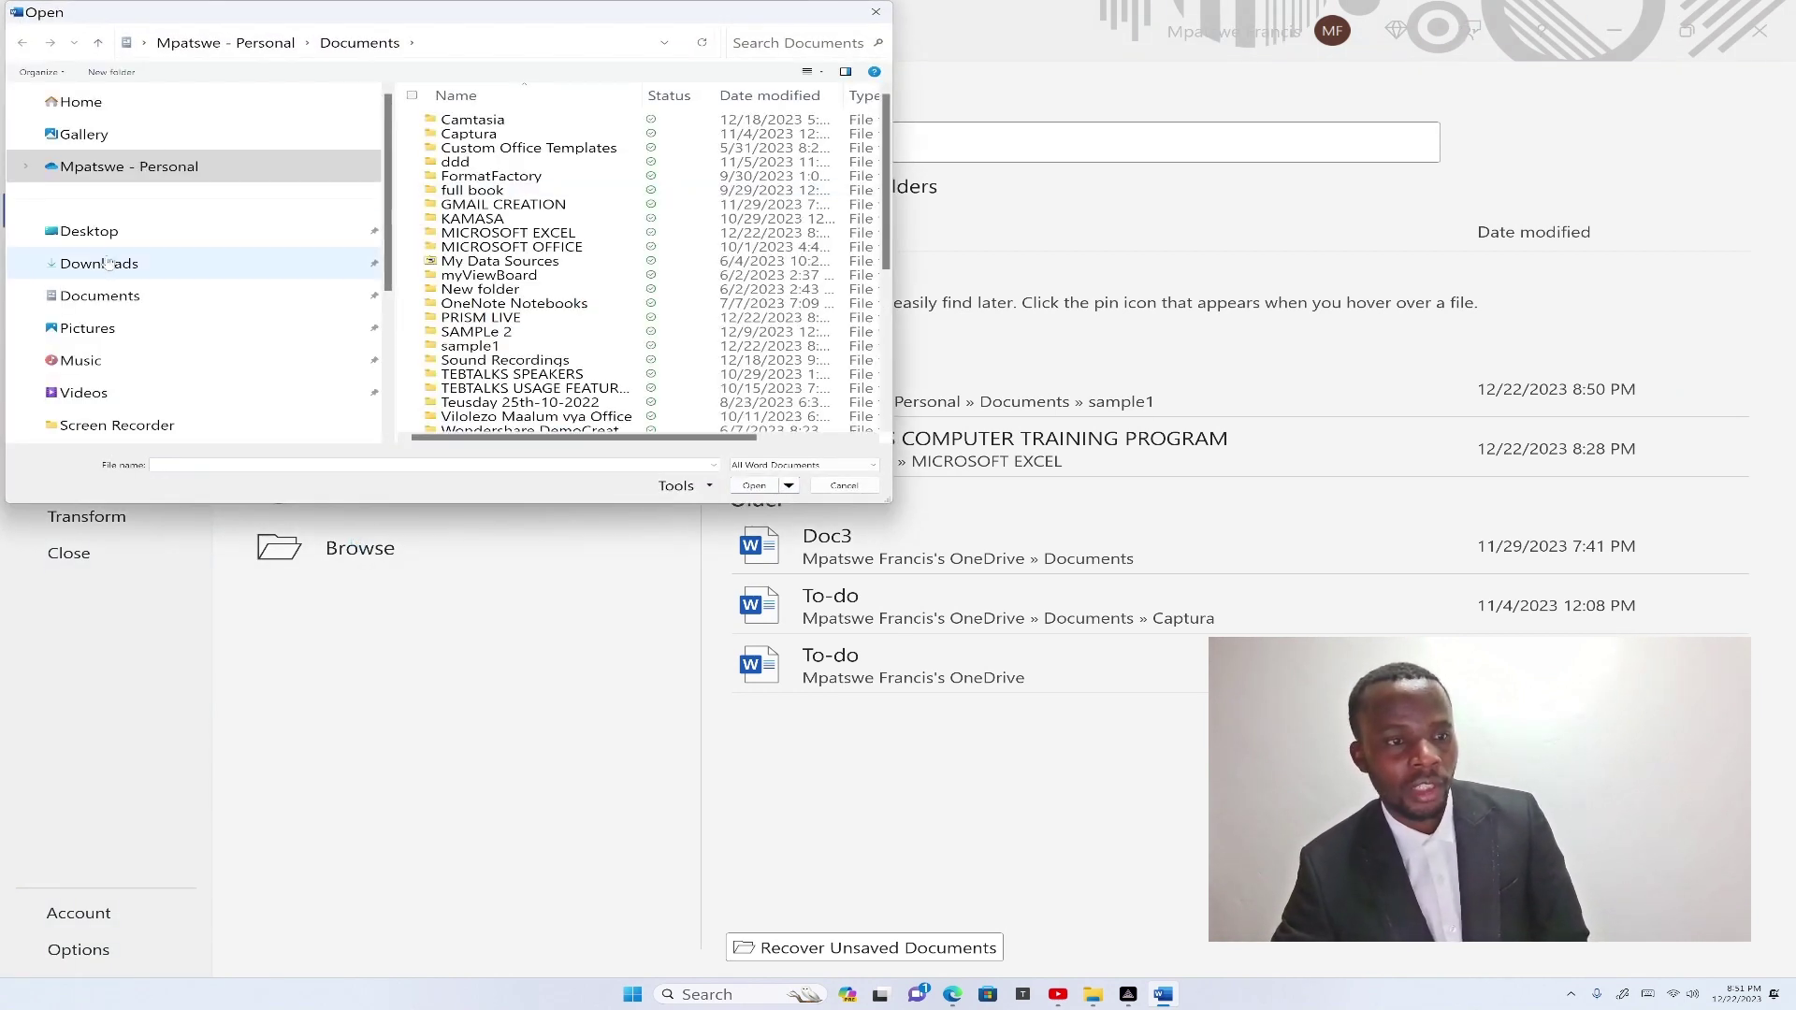
click(100, 296)
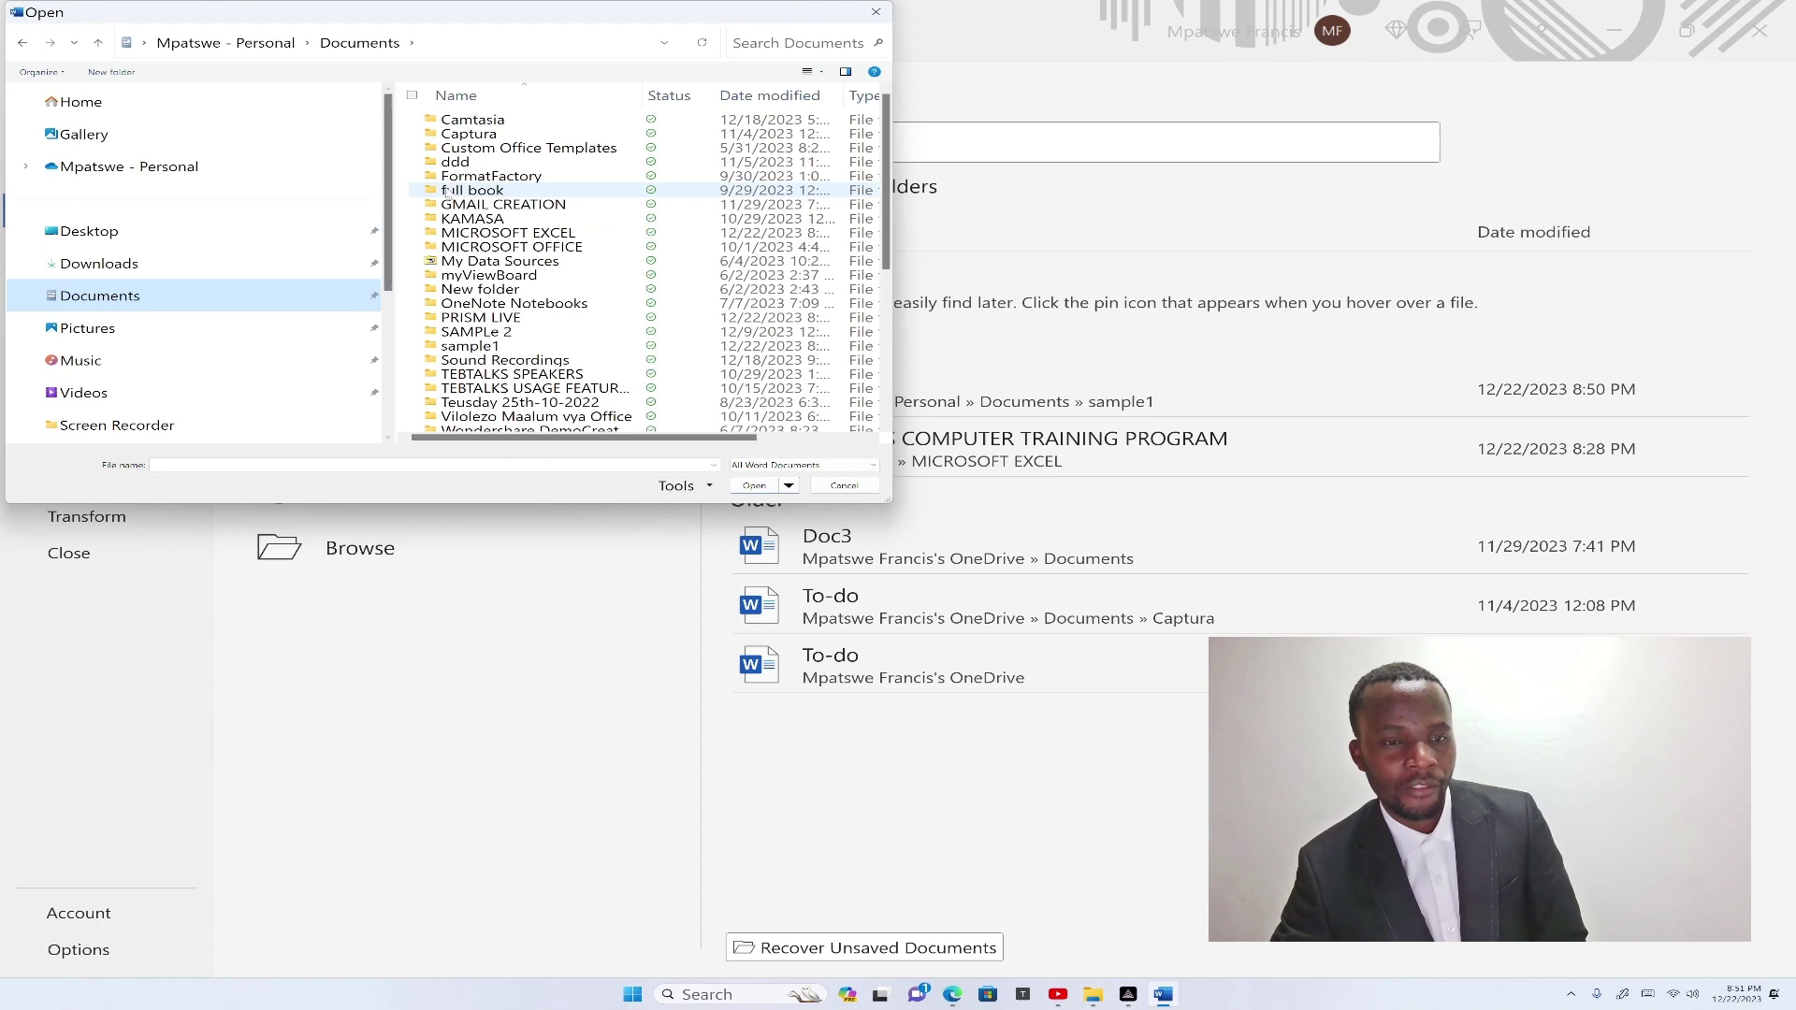
double_click(471, 347)
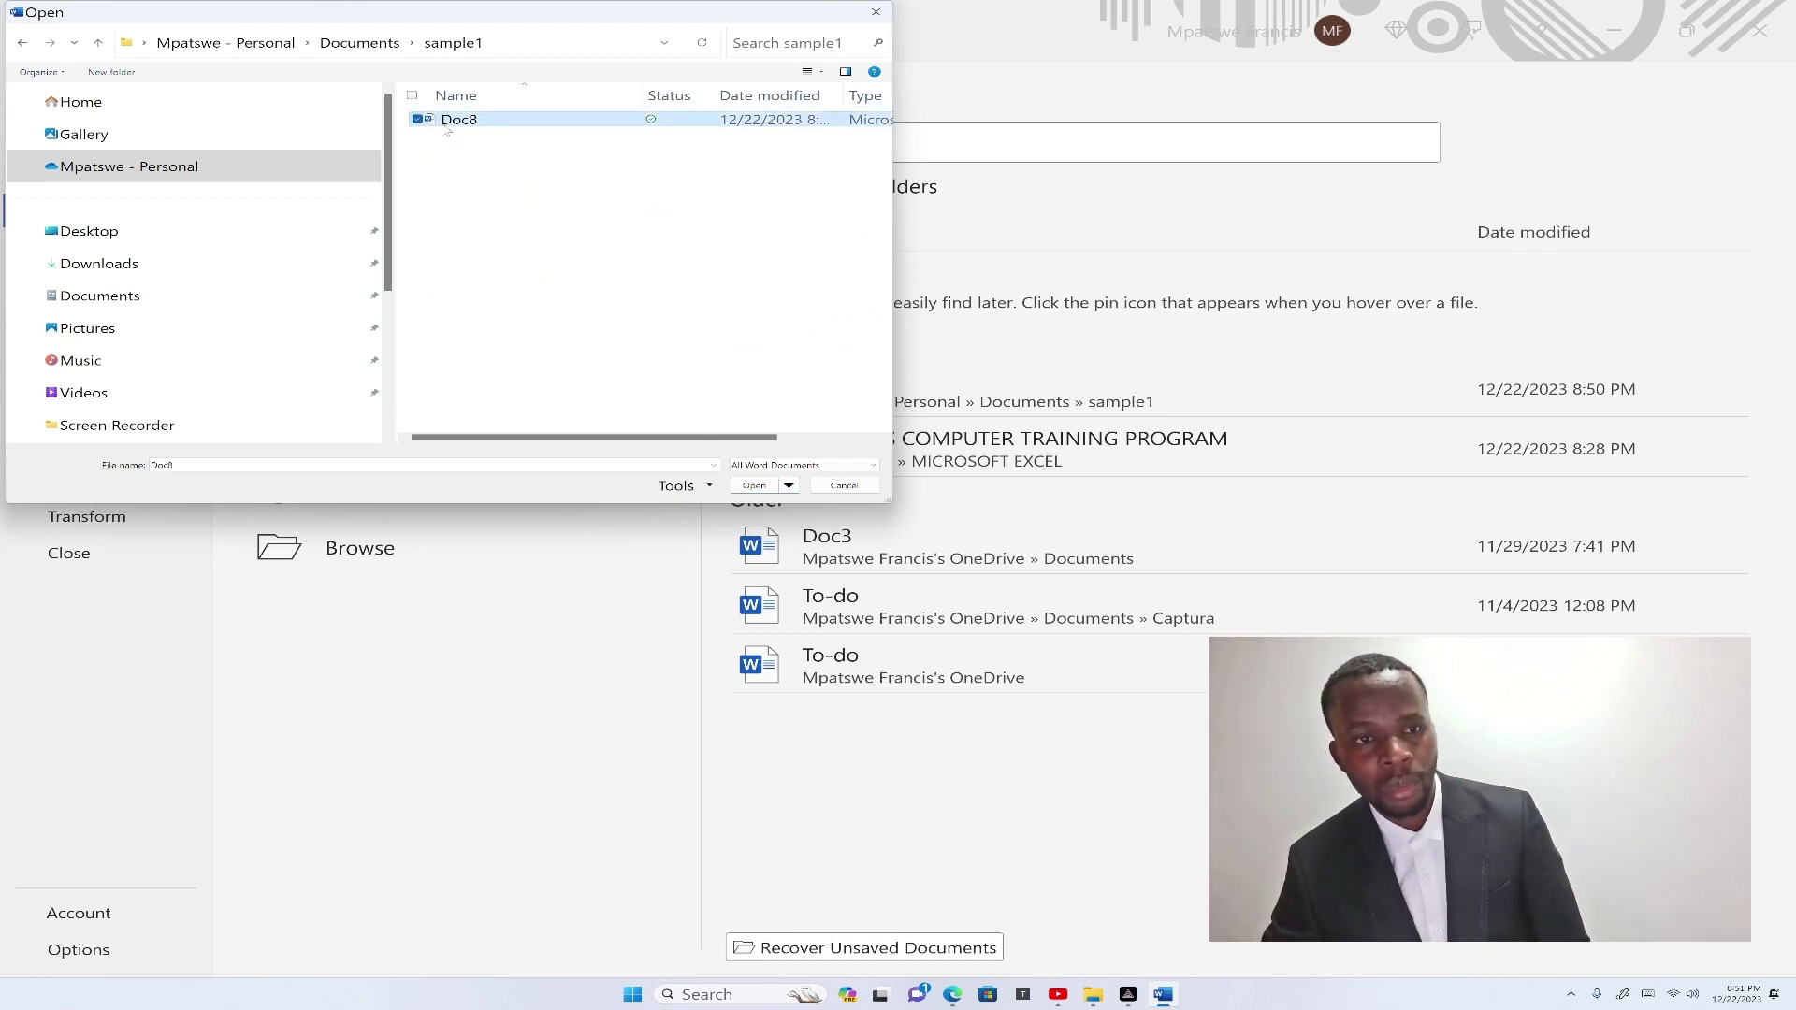
click(754, 486)
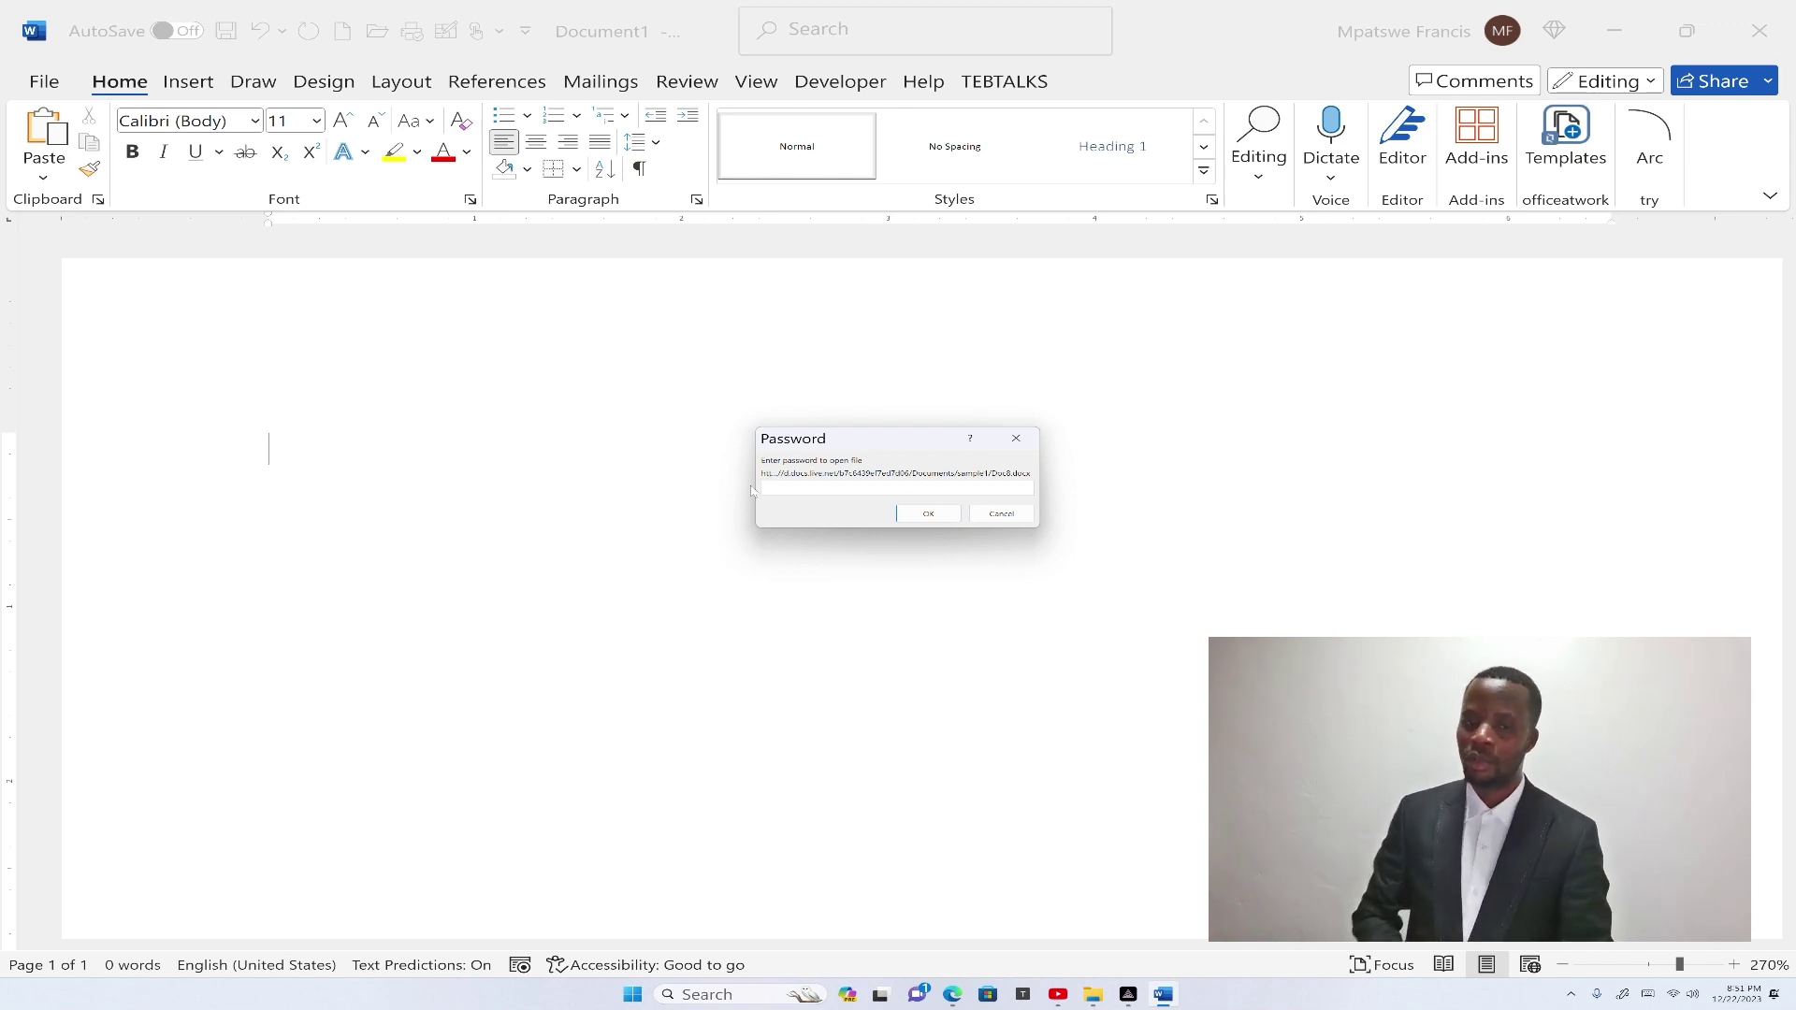
Submit an incorrect password for Doc8 and dismiss the 'password is incorrect' message.
text(•••••••••••••••••••)
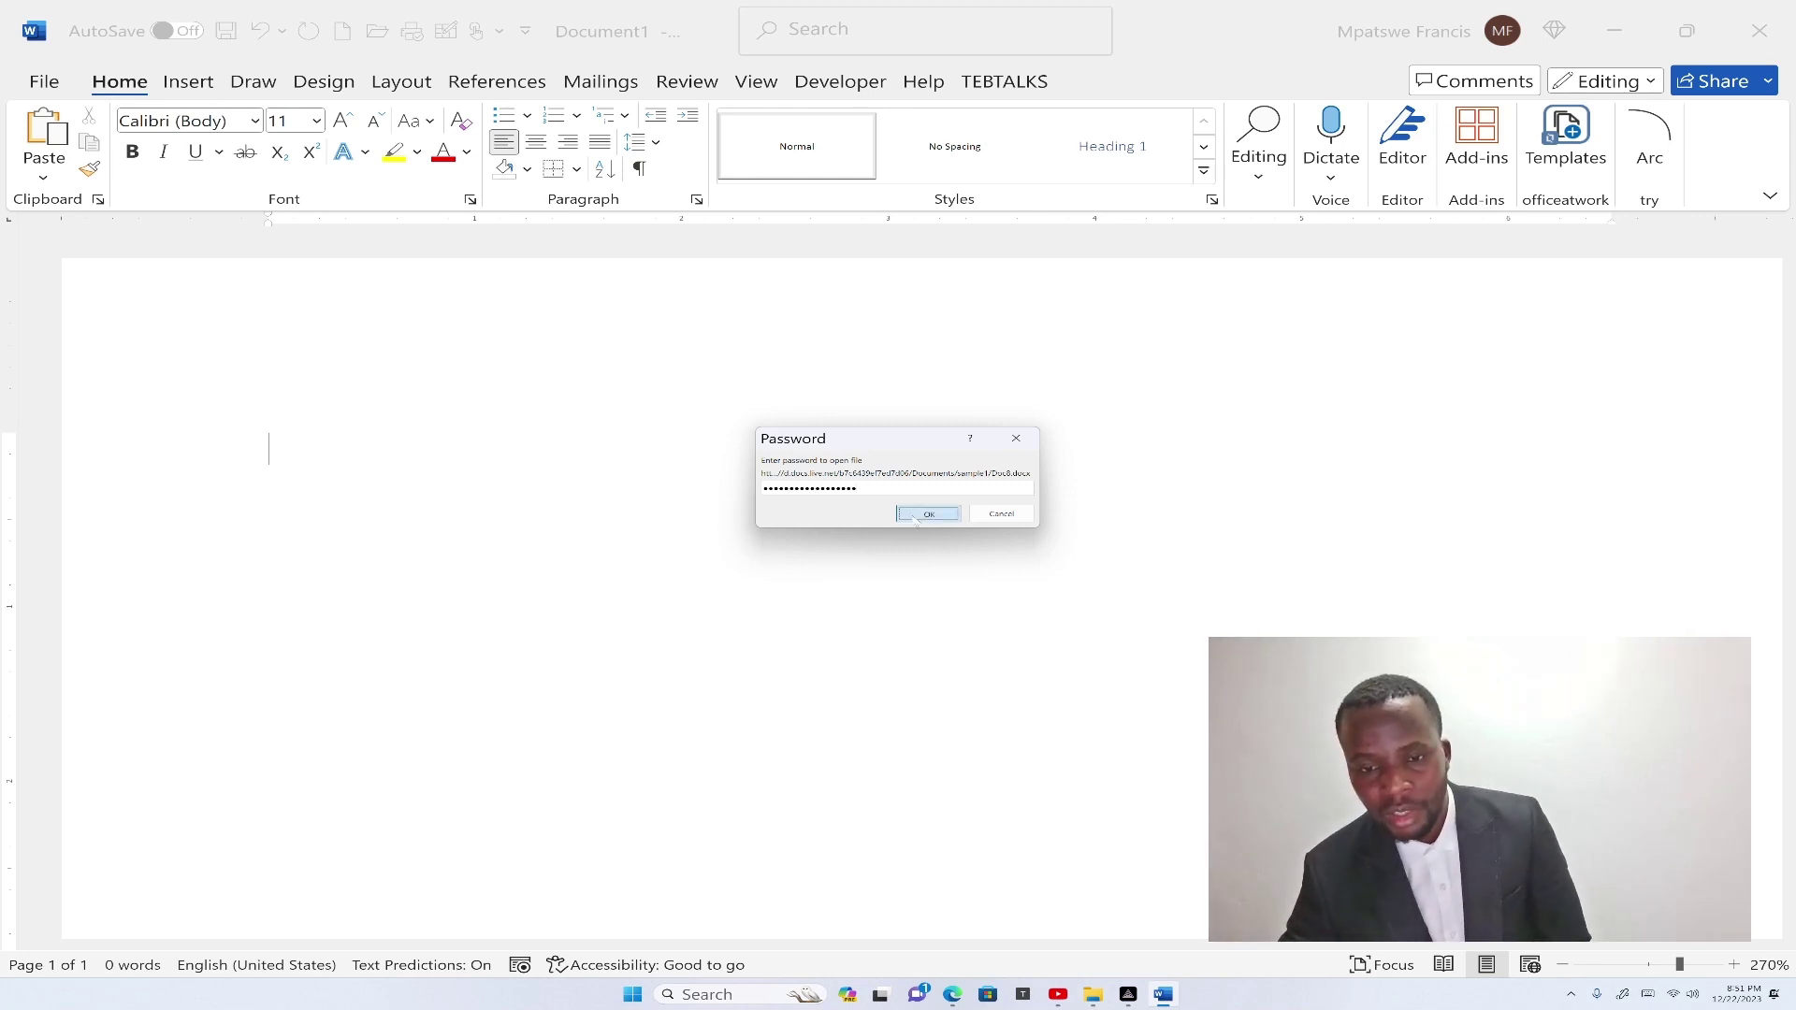
click(928, 514)
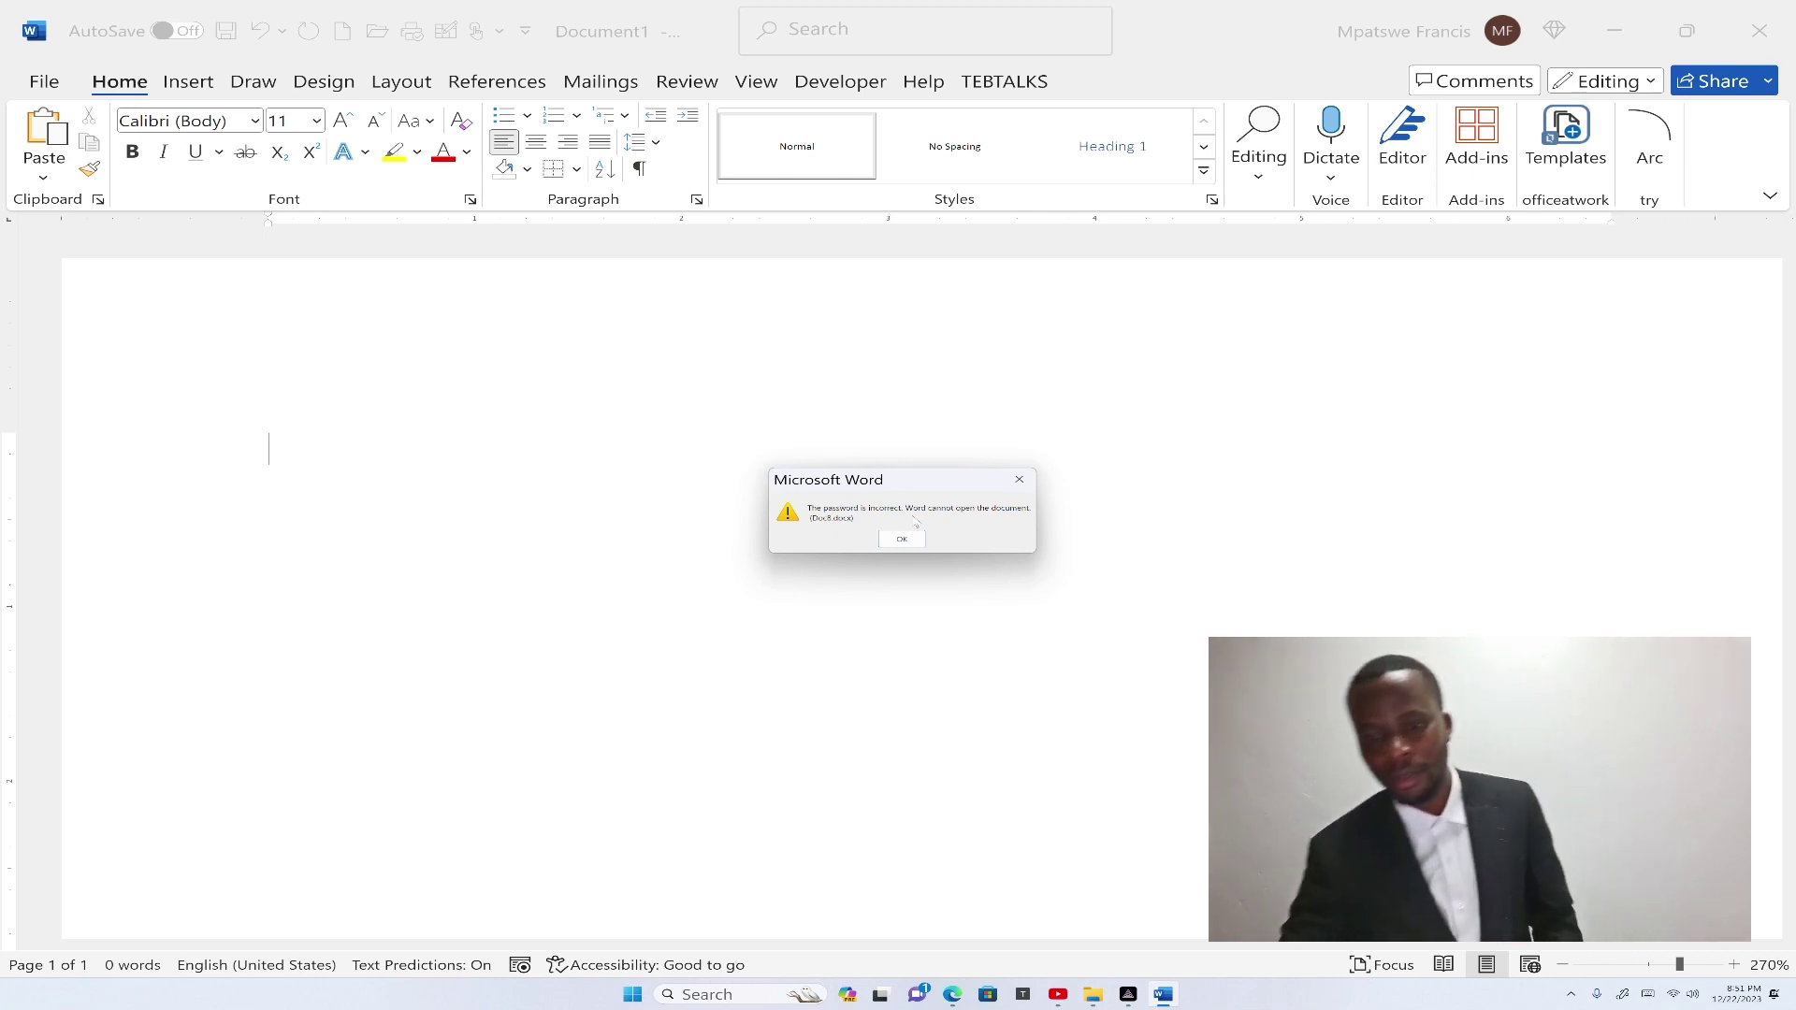
click(900, 540)
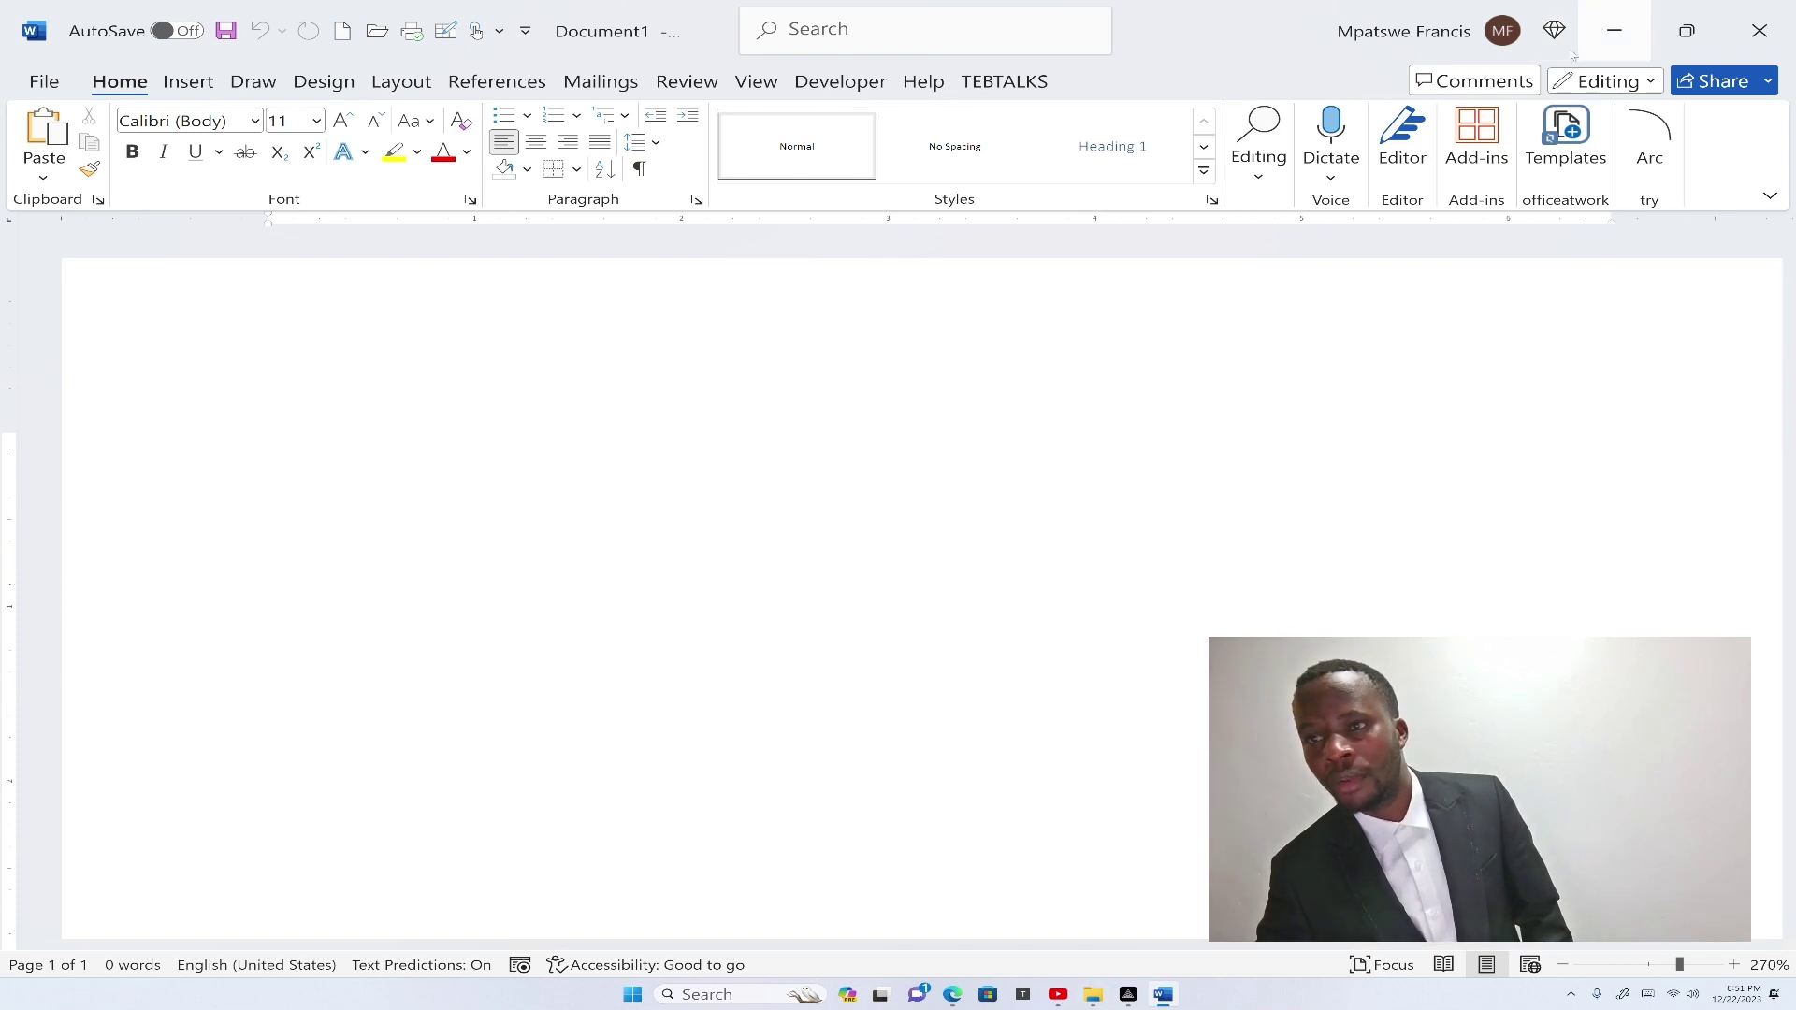
Open Doc8 from sample1 again, submit a wrong password and dismiss the error.
click(41, 83)
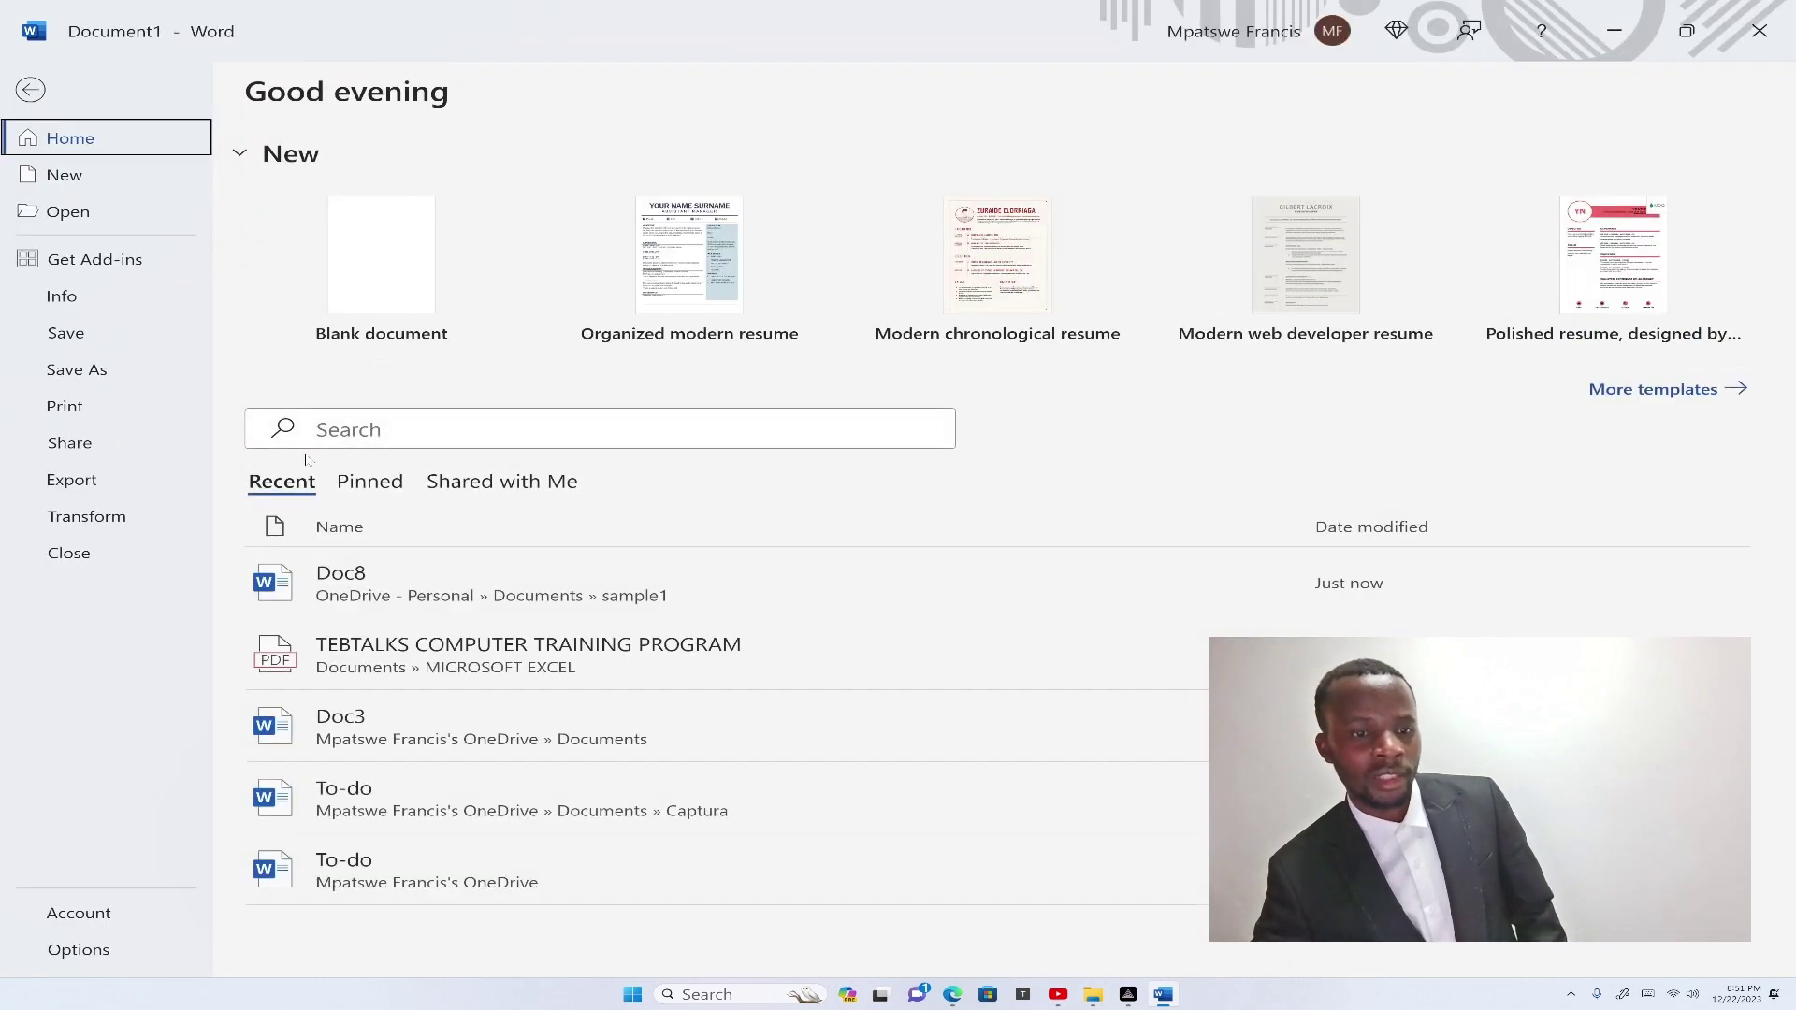
click(68, 213)
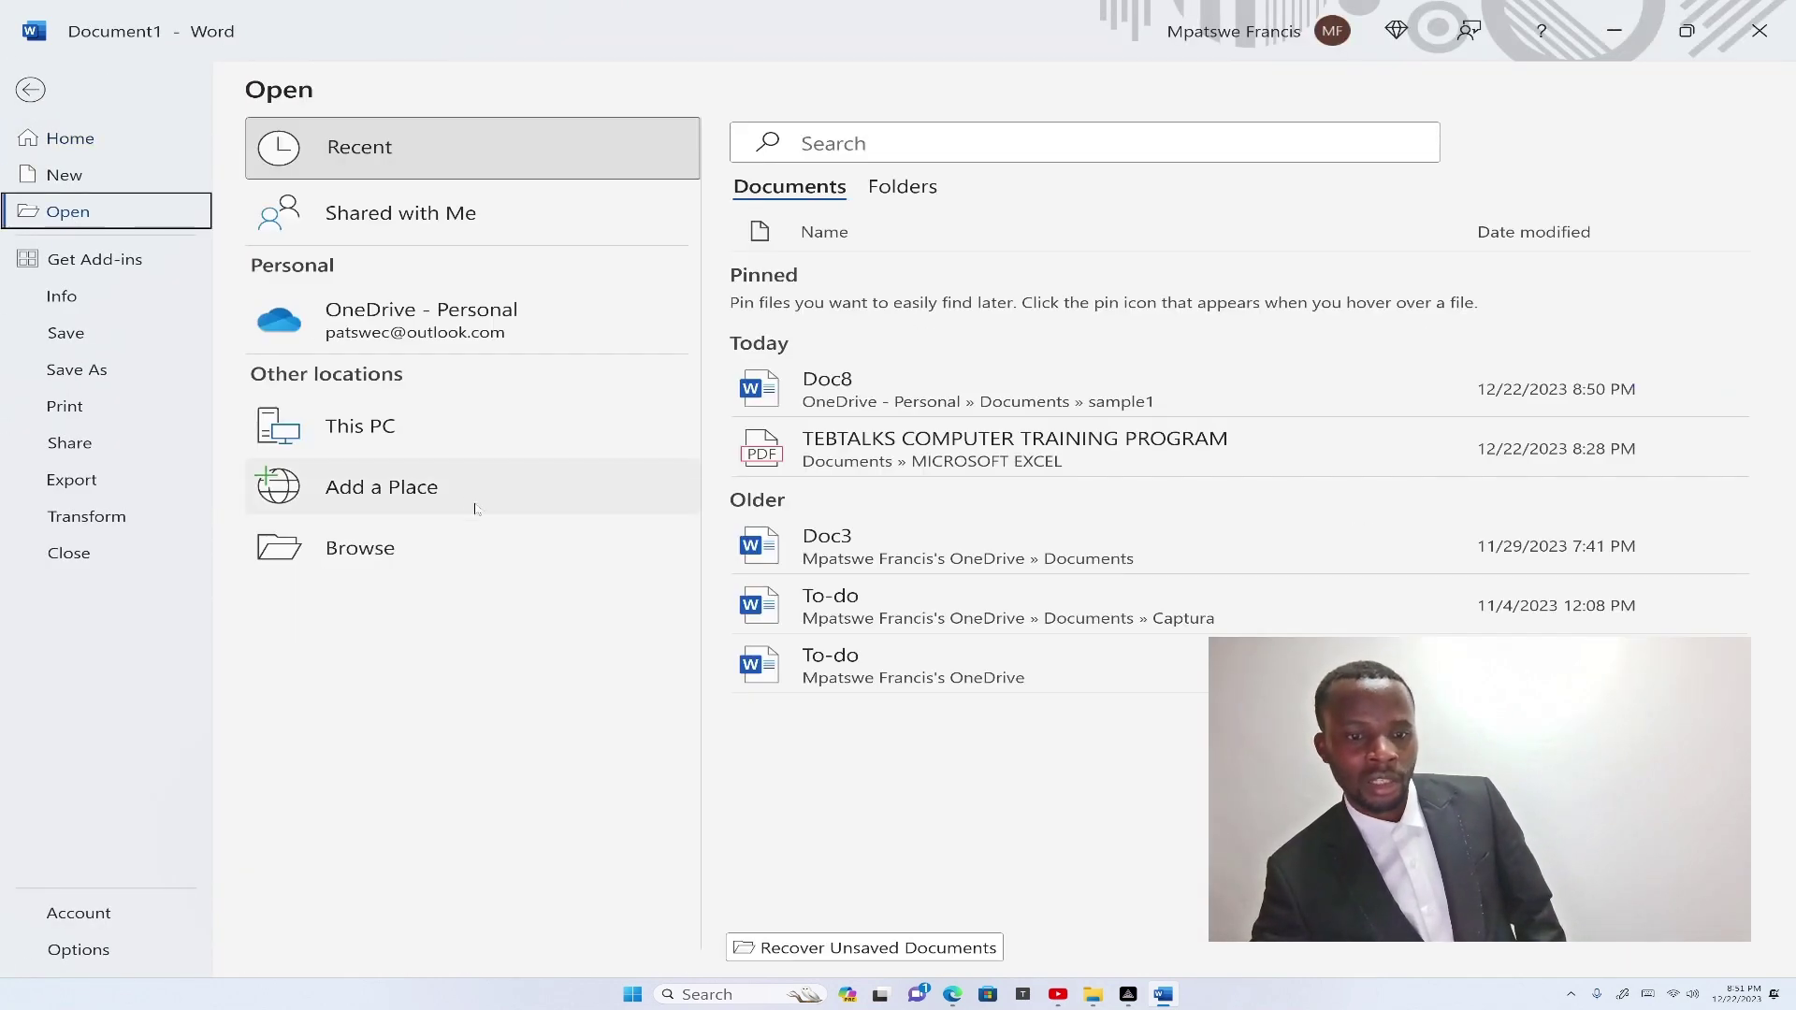
click(299, 538)
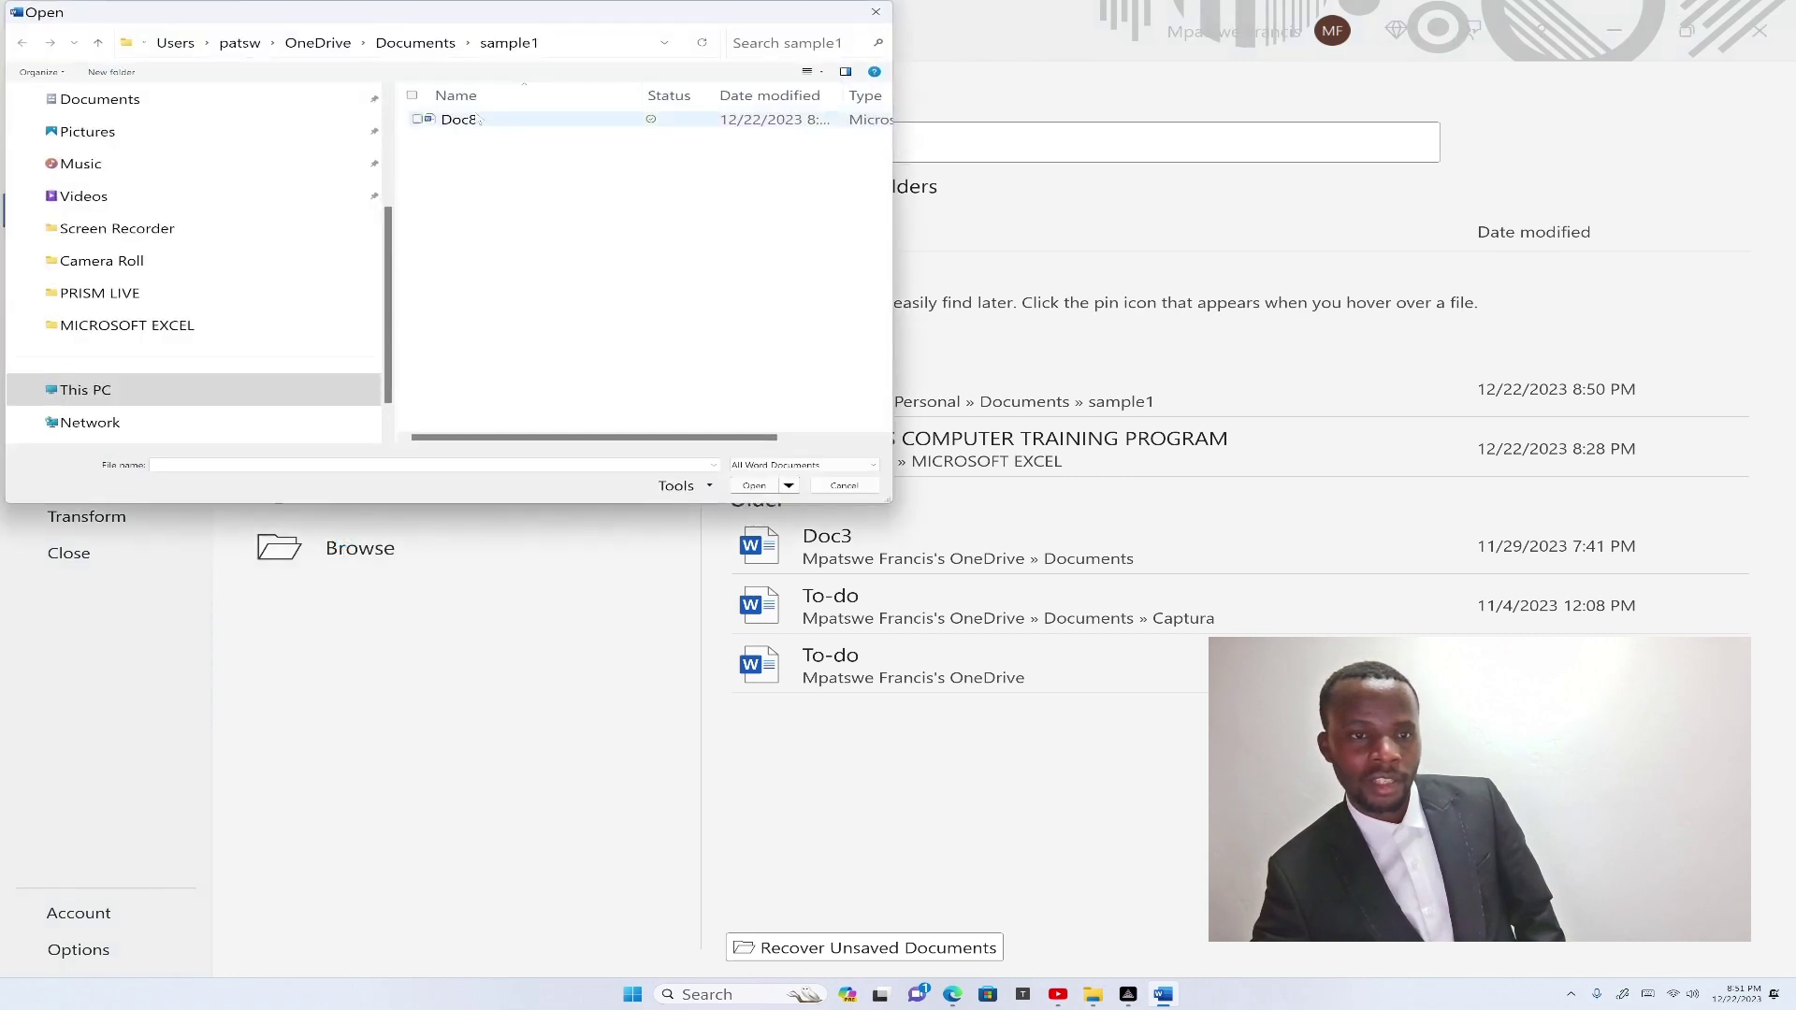
click(475, 122)
click(747, 490)
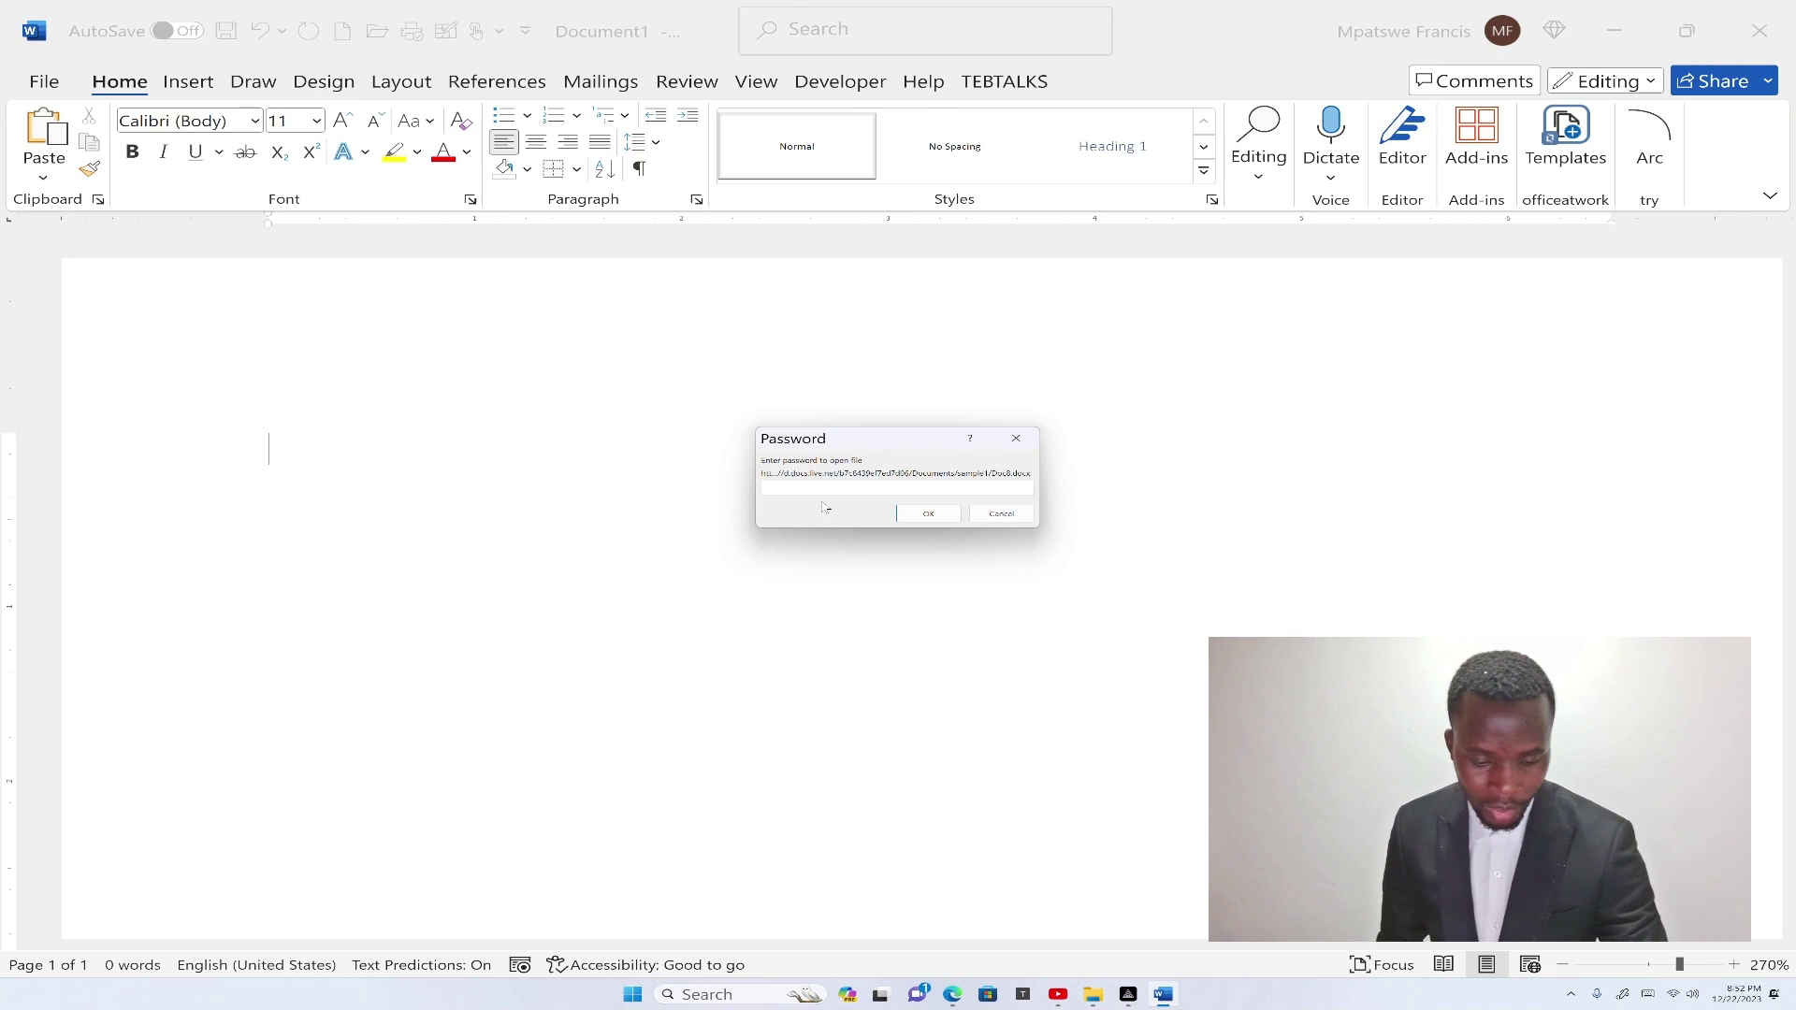
text(12345)
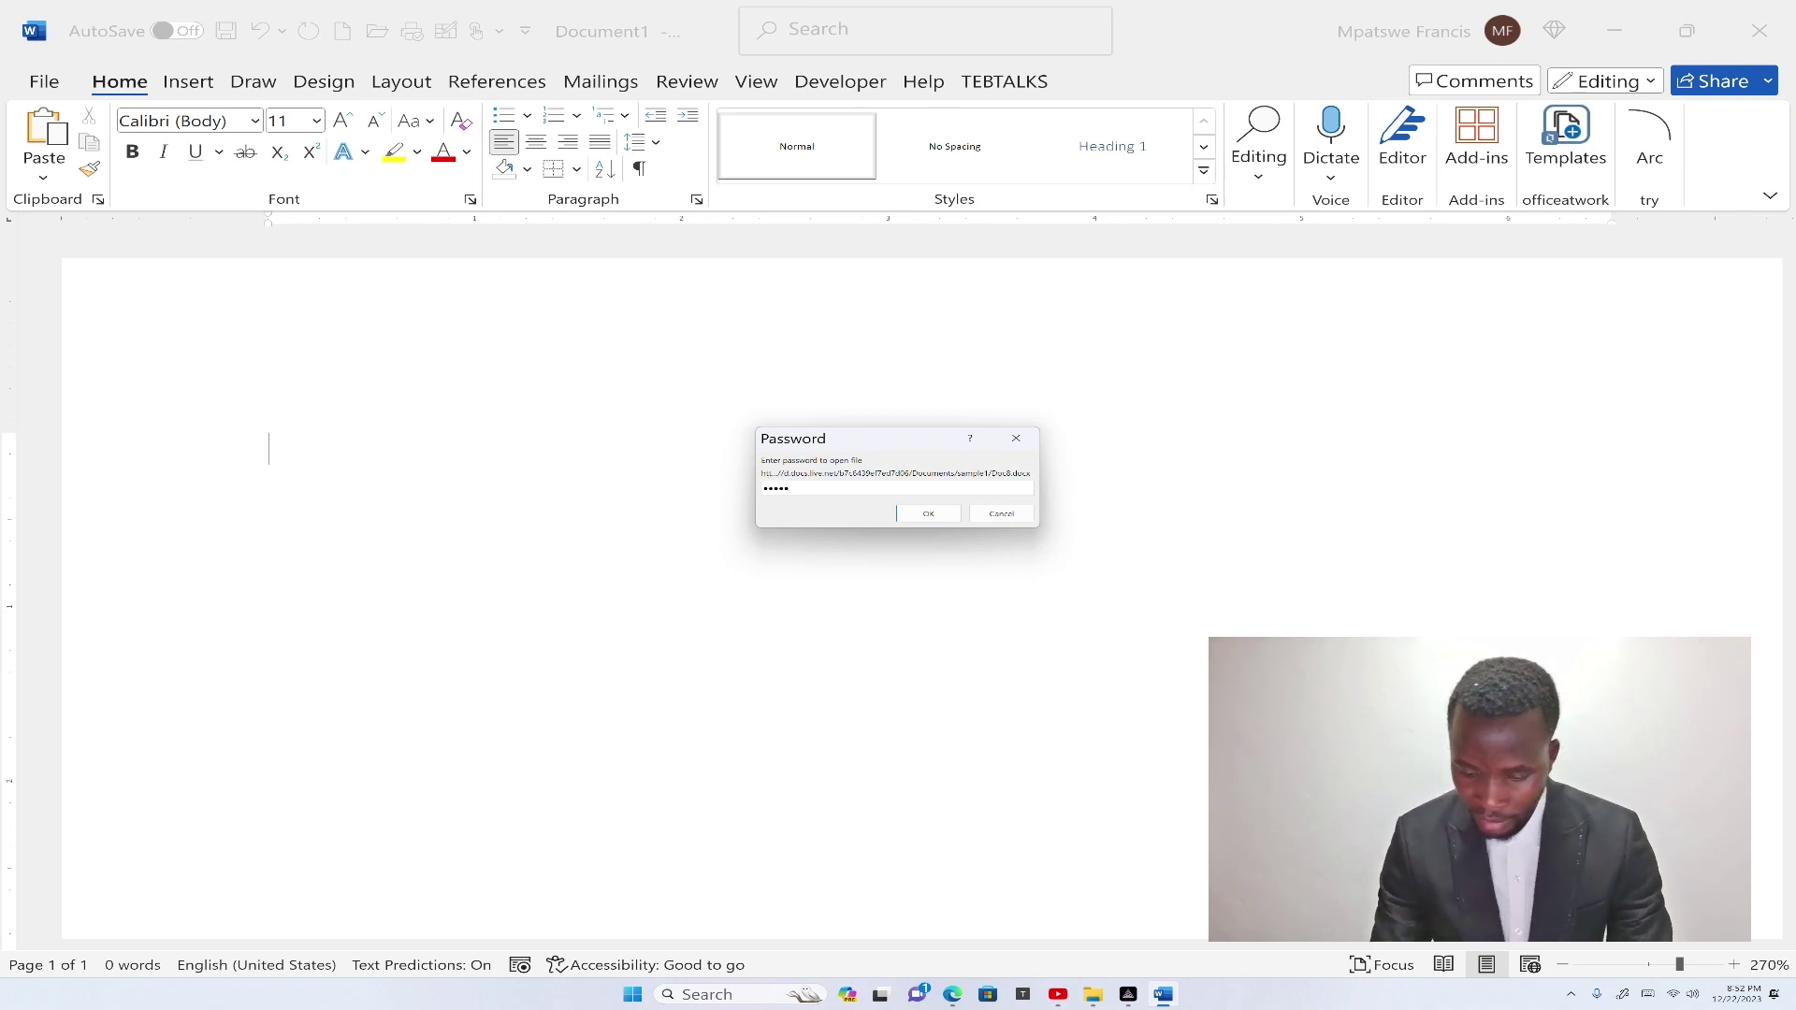
key(Return)
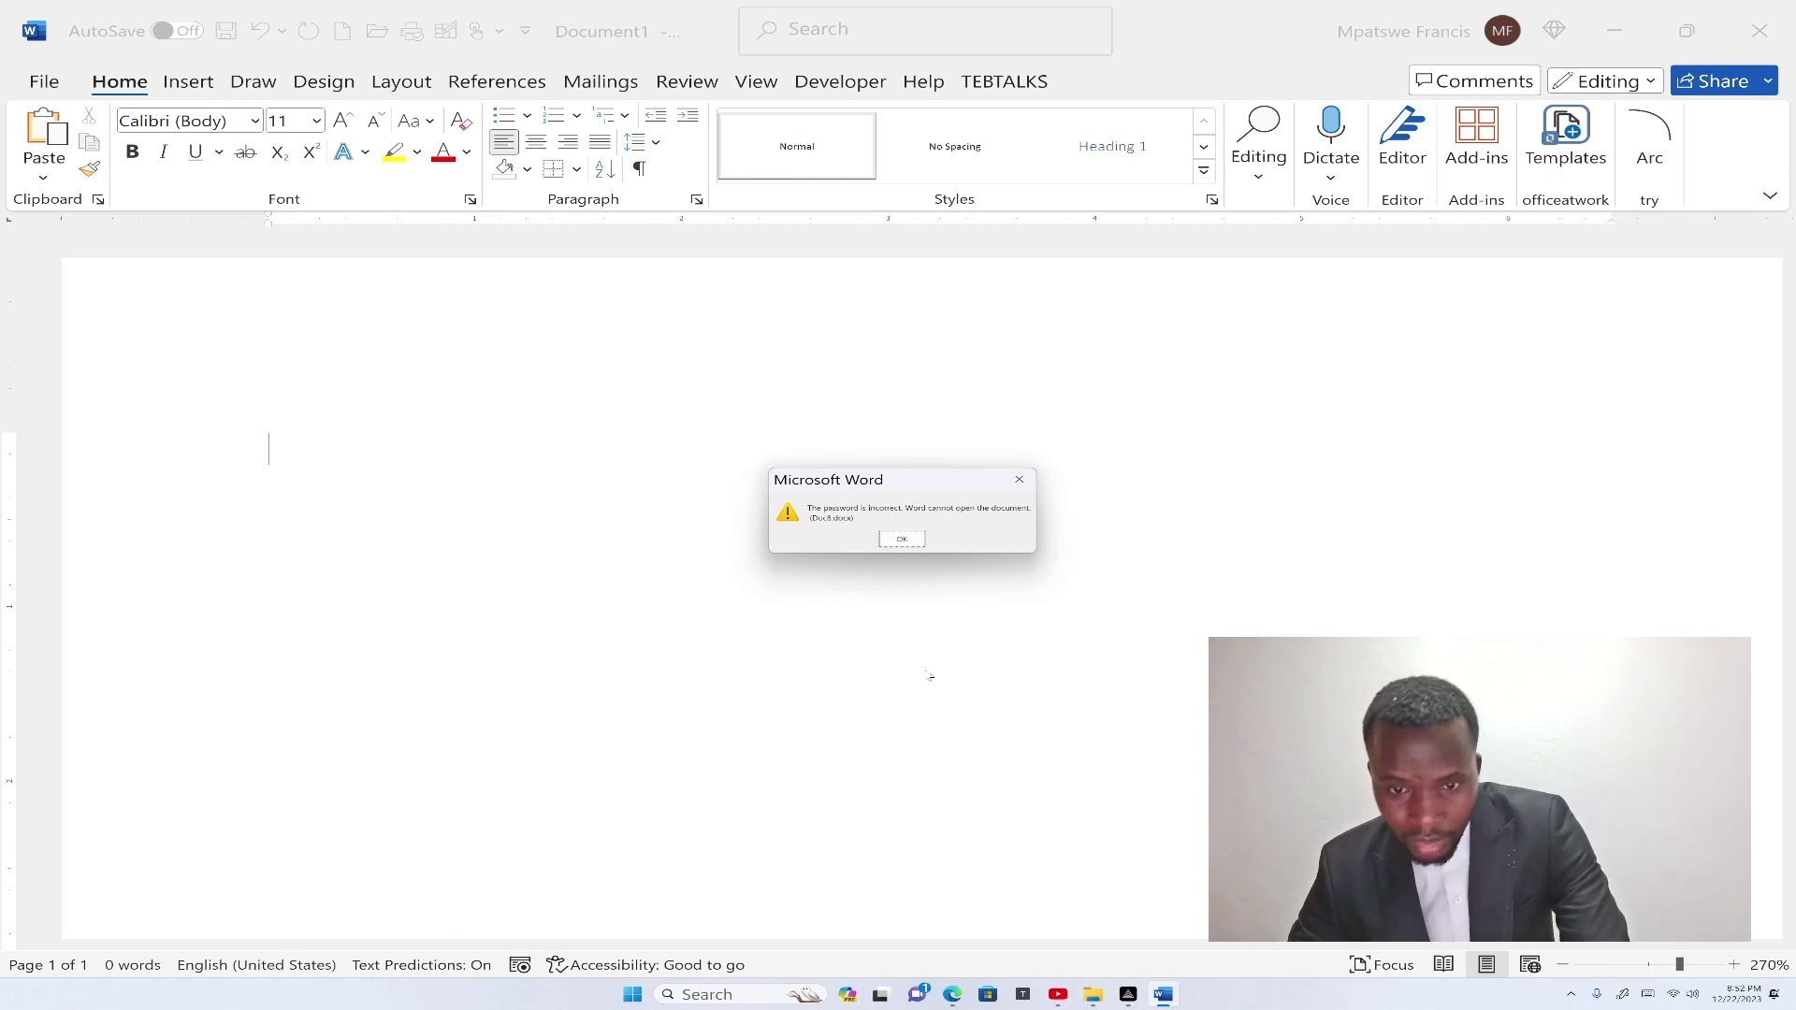
click(903, 540)
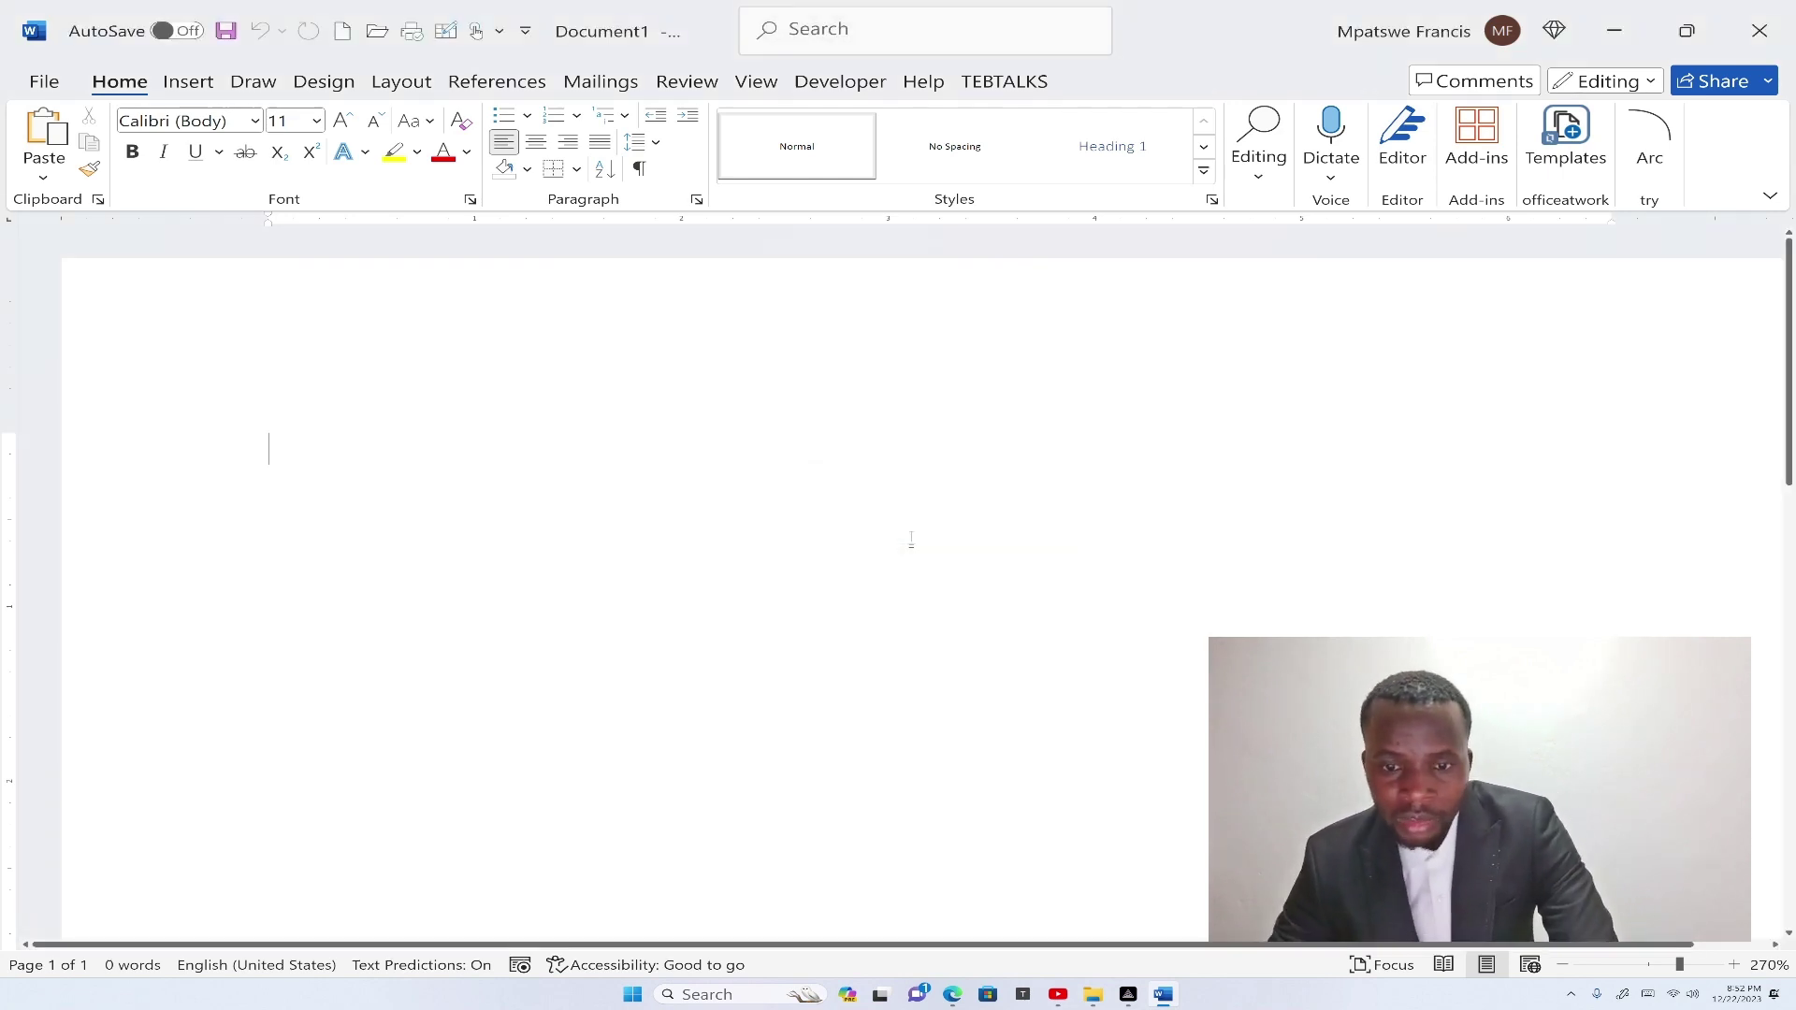
Reopen Doc8 from the recent files and start entering the correct password.
click(44, 81)
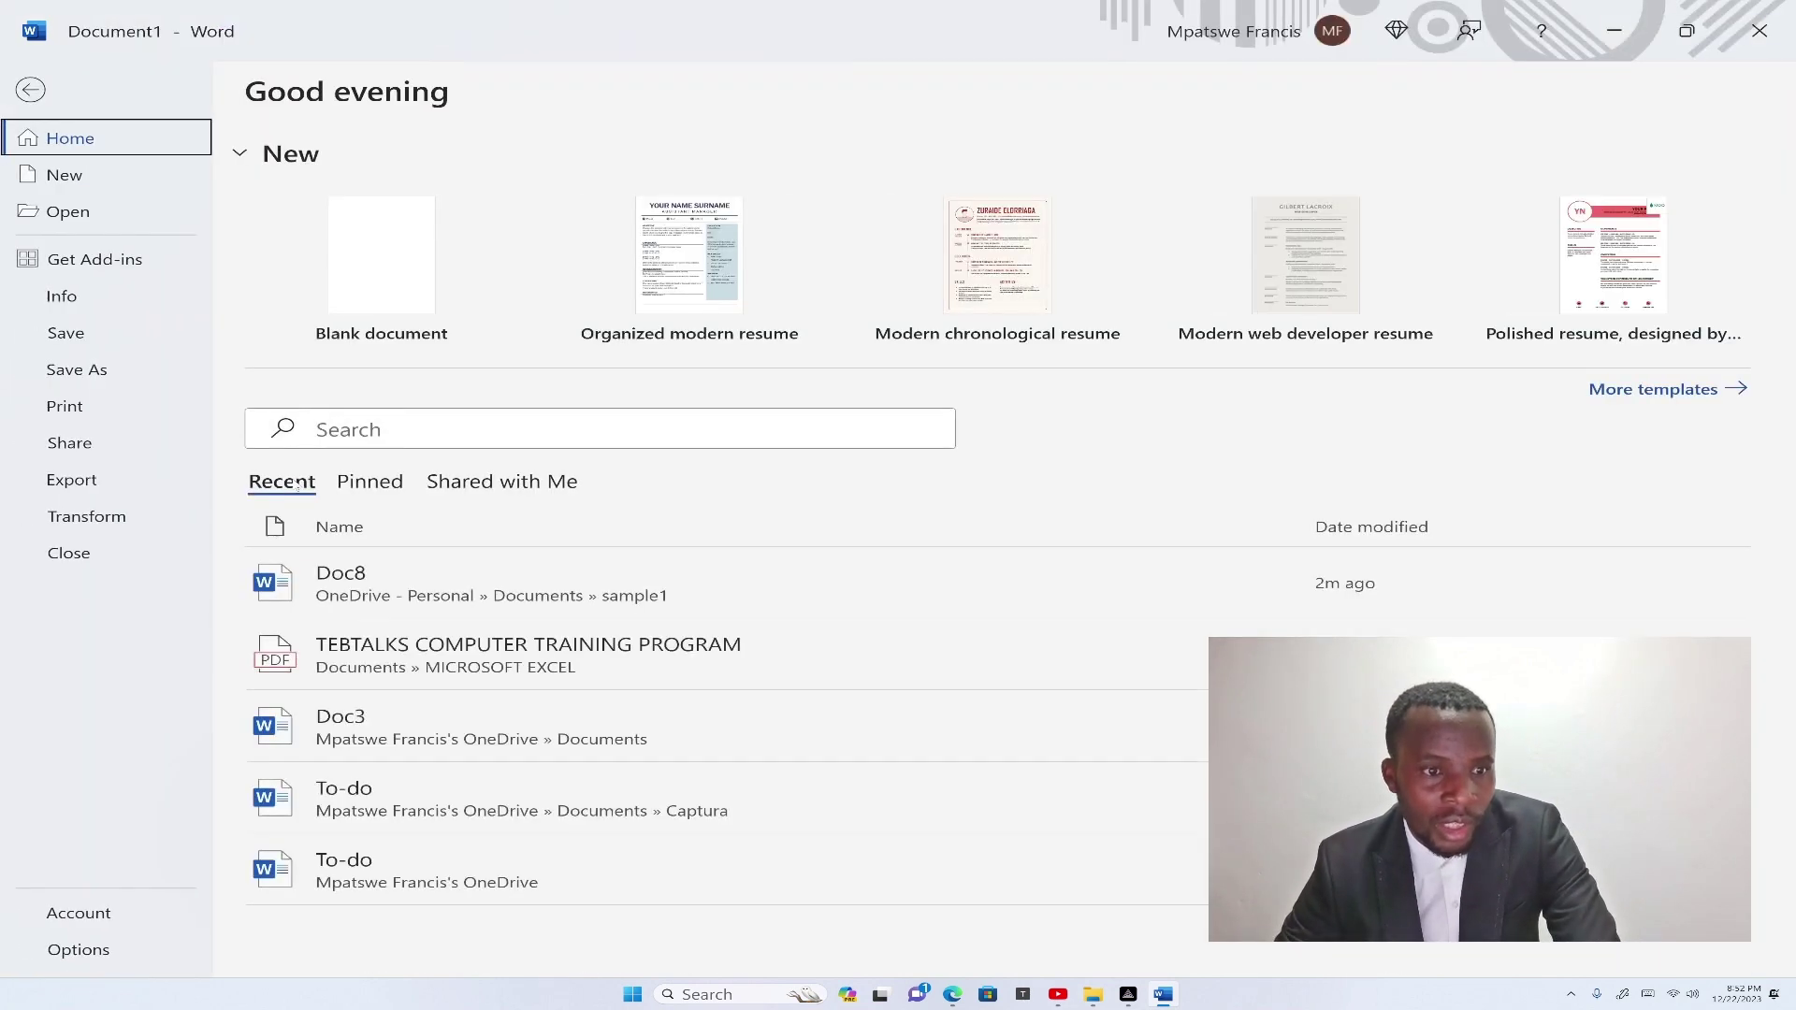
click(688, 583)
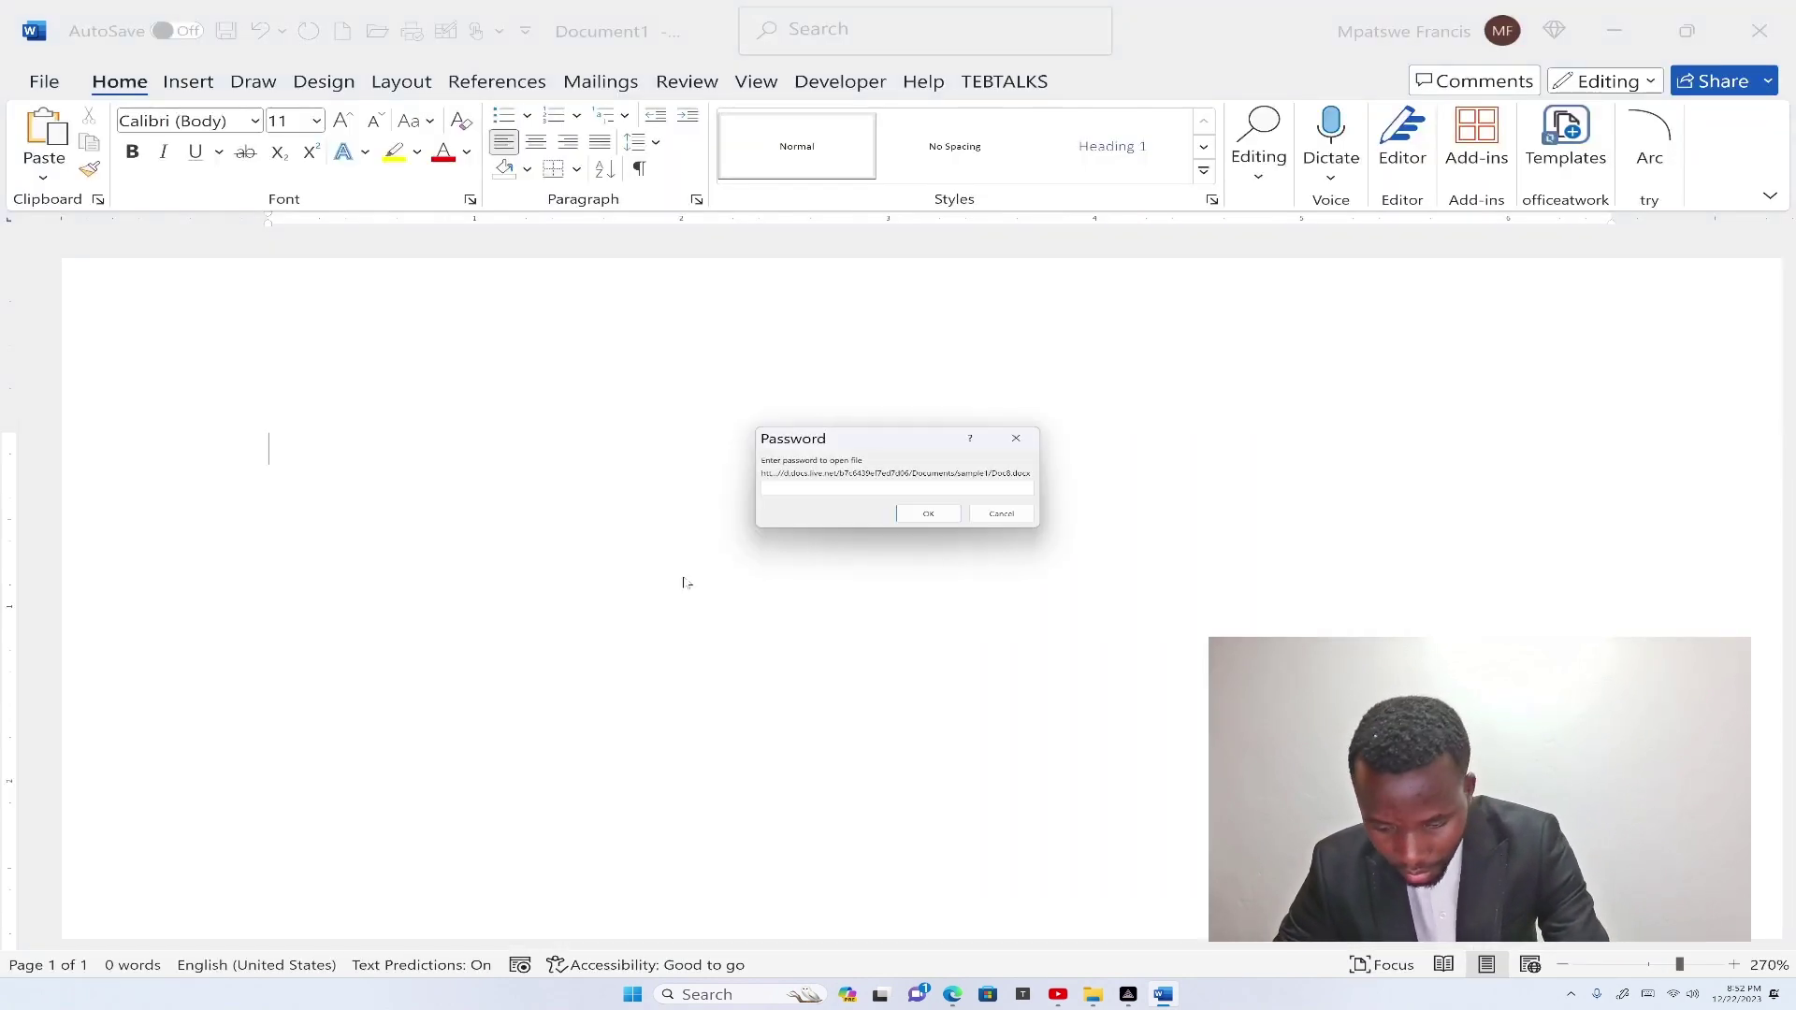
text(12)
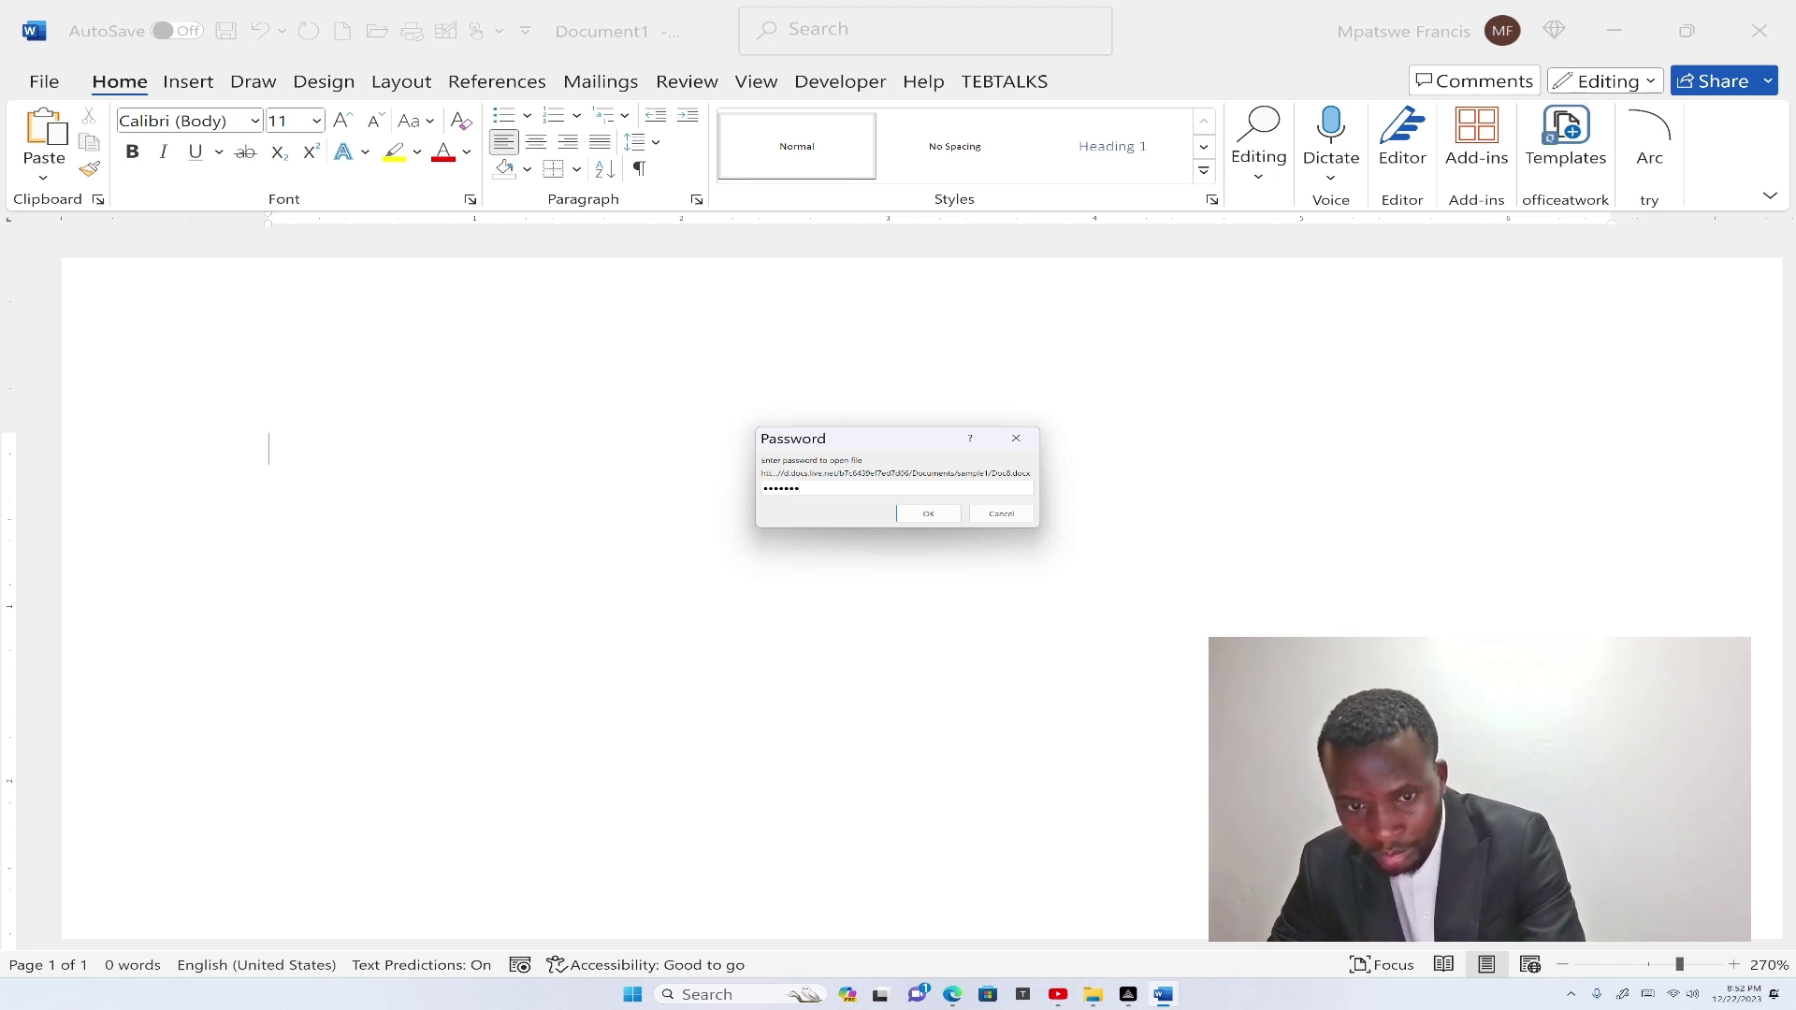
click(928, 513)
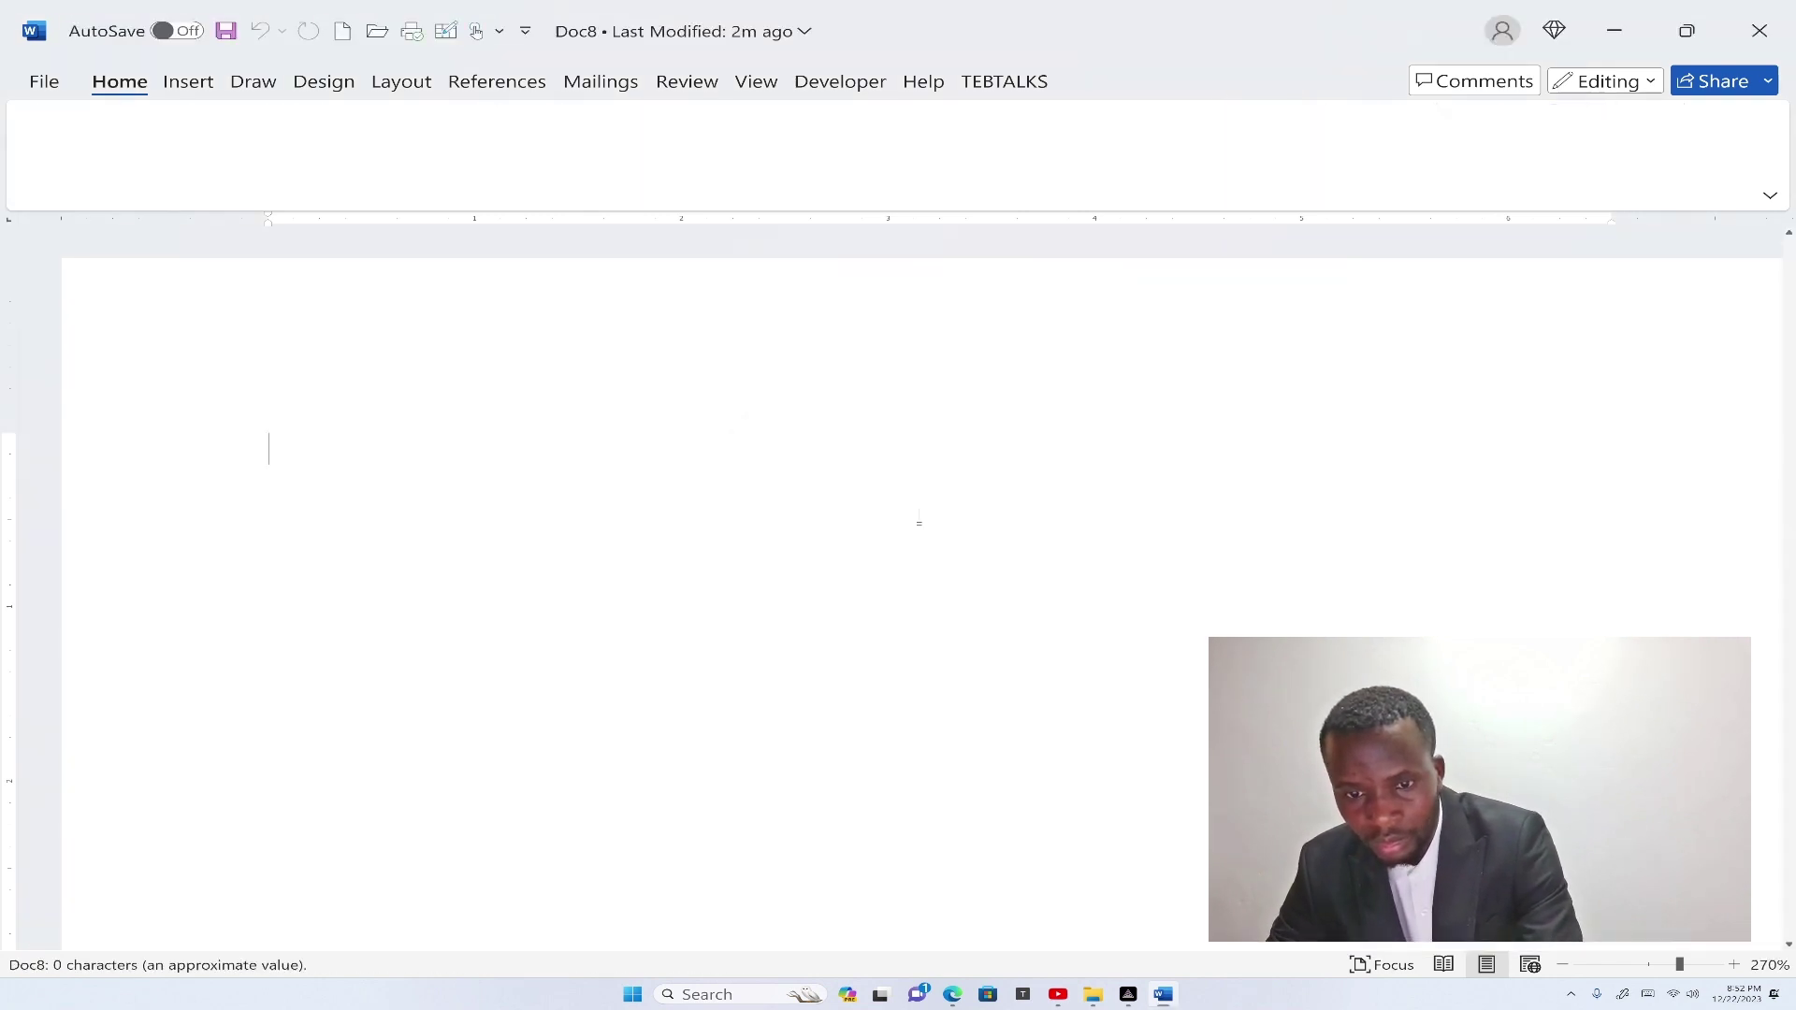